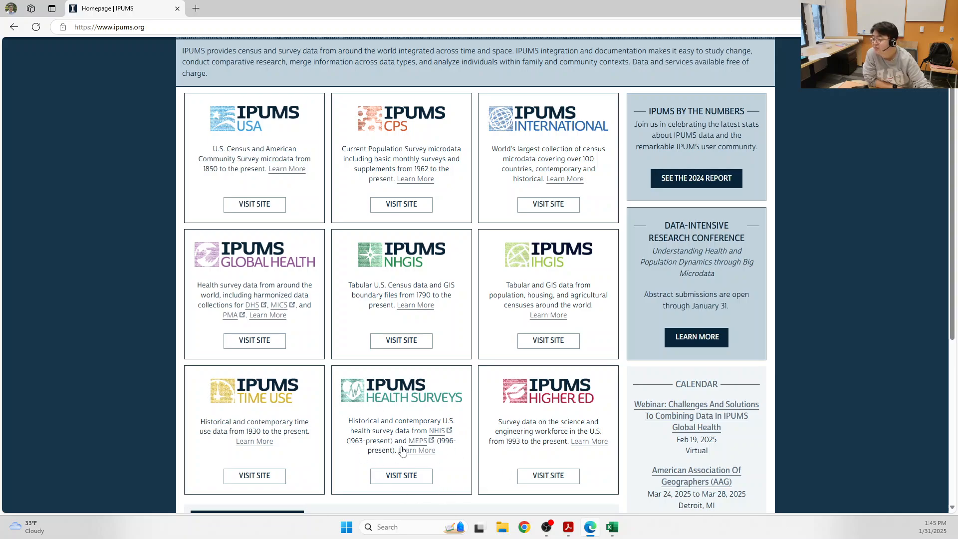
# Step: Visit the IPUMS Health Surveys site from the IPUMS homepage, and close its browser tab
pyautogui.click(401, 475)
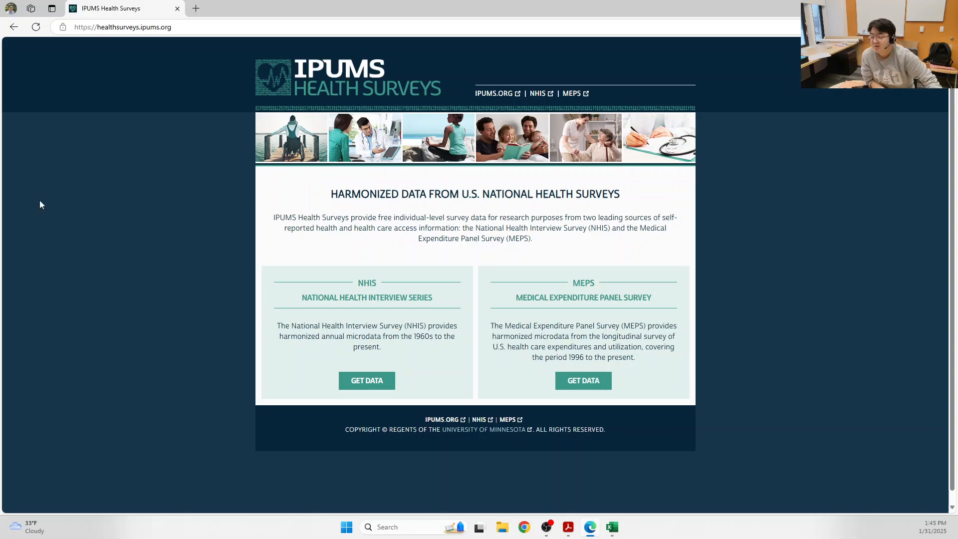
pyautogui.click(176, 9)
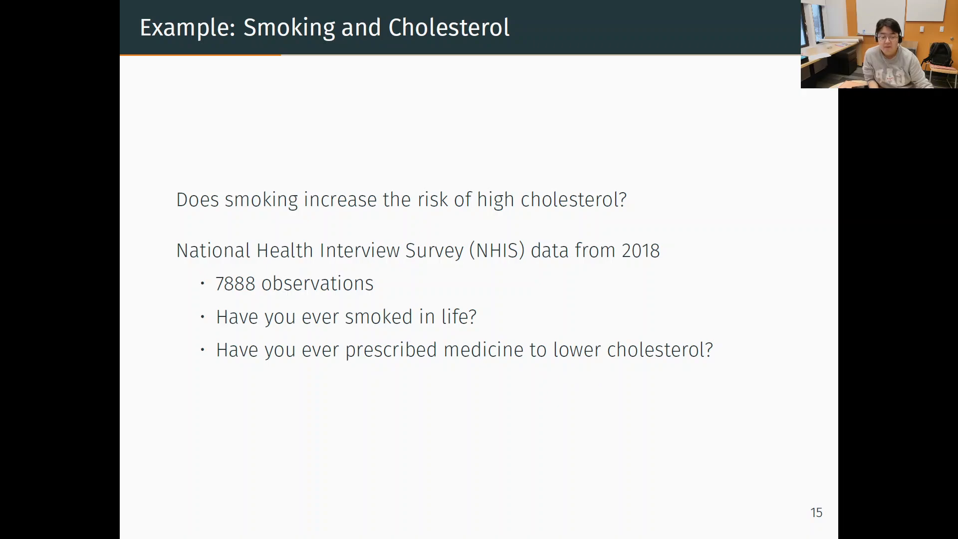
# Step: Switch to the slide02_NHIS2018 workbook in Excel and magnify the worksheet to 200%
pyautogui.hotkey('alt', 'Tab')
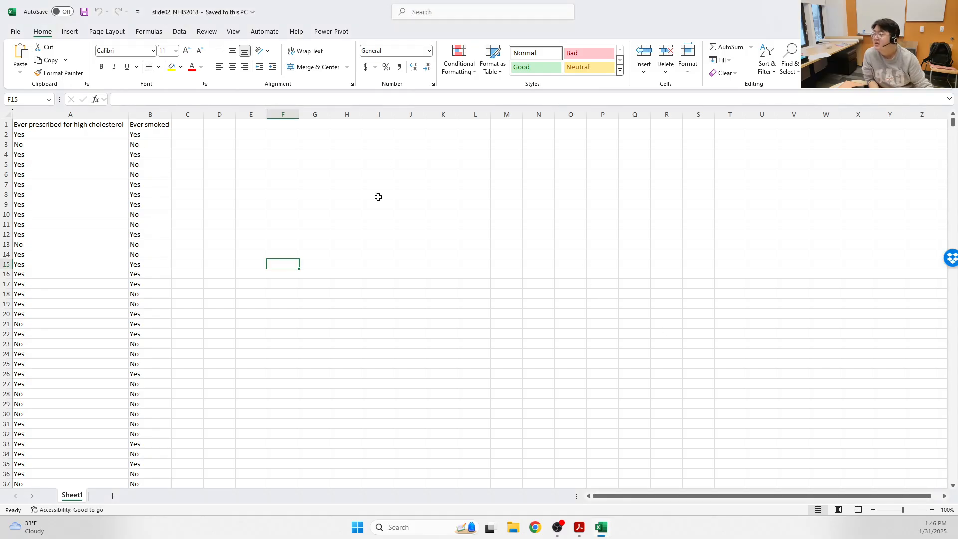
pyautogui.click(379, 195)
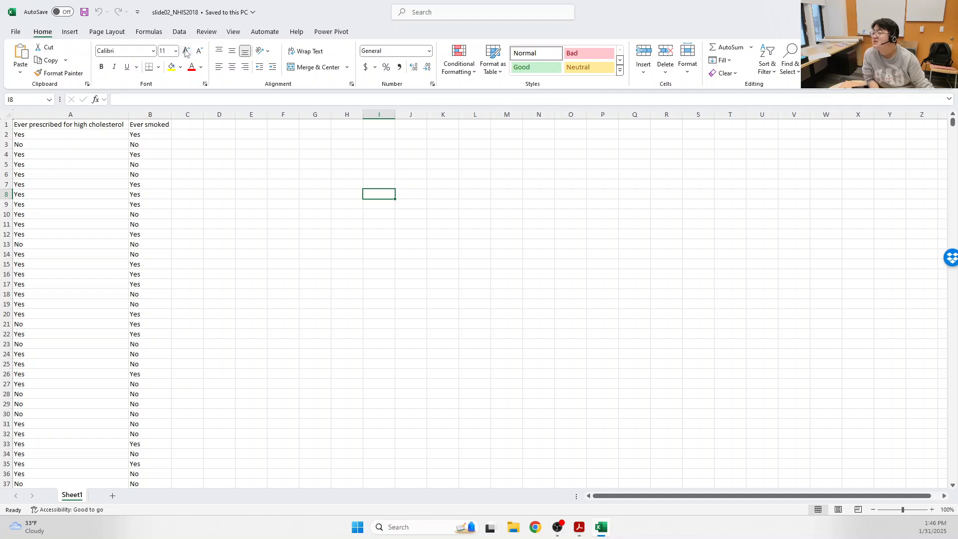
pyautogui.click(233, 31)
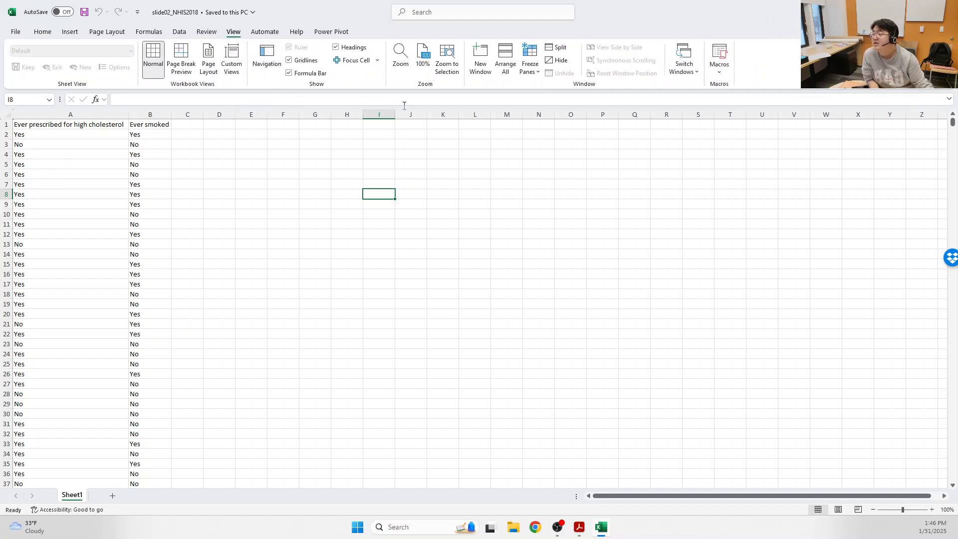
pyautogui.click(404, 68)
pyautogui.click(451, 224)
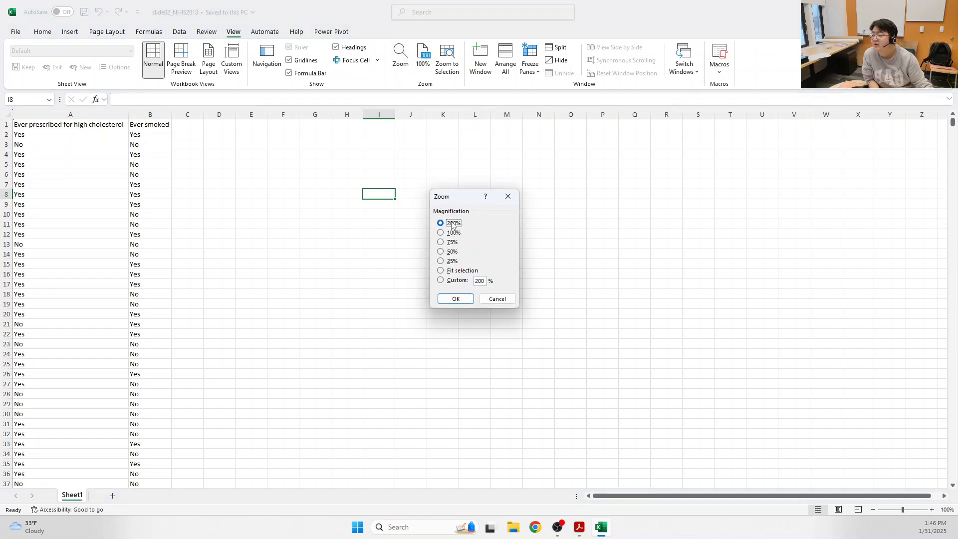
pyautogui.click(453, 291)
pyautogui.click(361, 259)
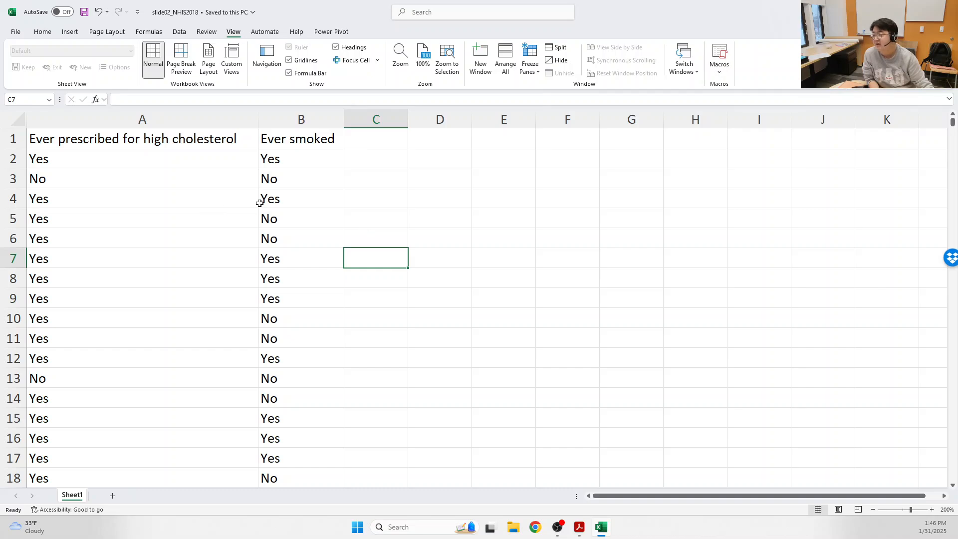
# Step: Examine the headers of columns A and B and check how far the data extends, ending back at cell A1
pyautogui.click(88, 148)
pyautogui.click(99, 143)
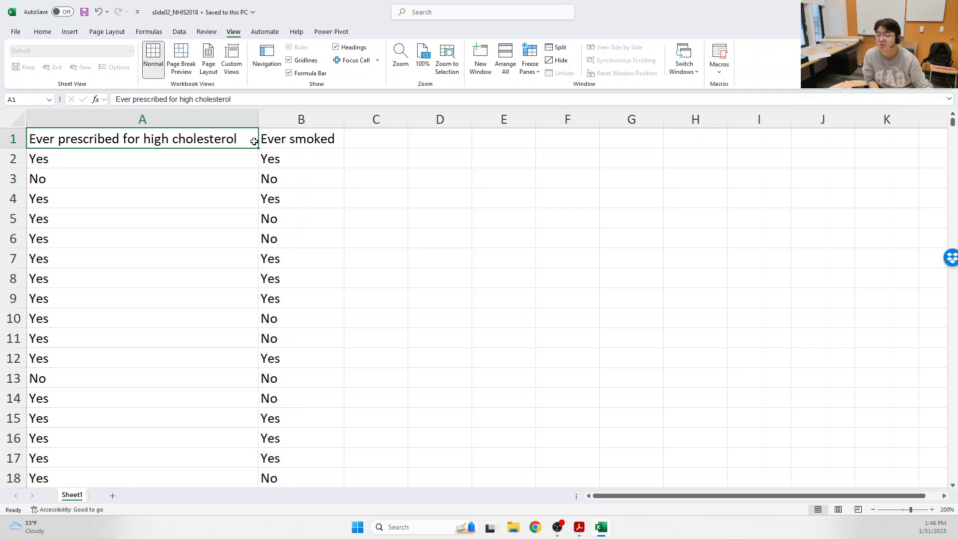
pyautogui.click(269, 141)
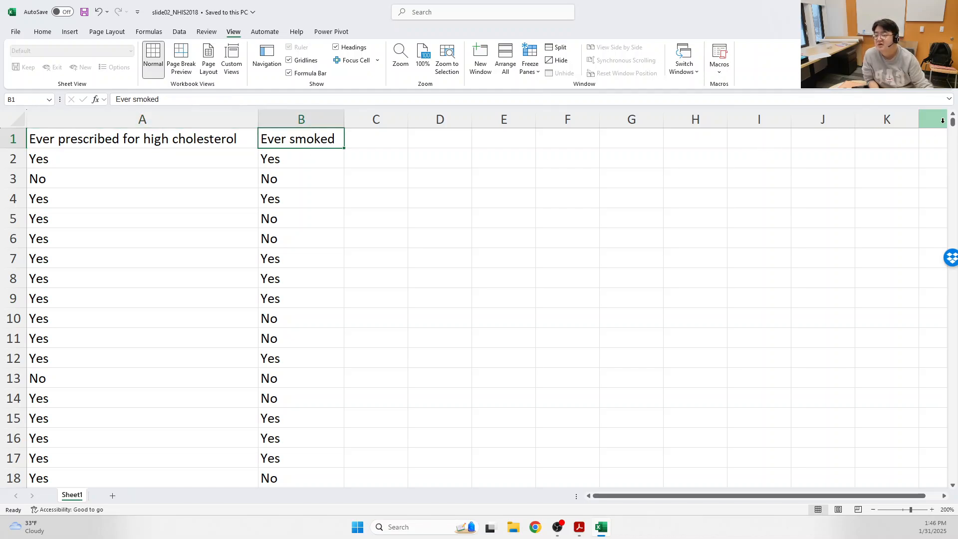
pyautogui.click(238, 202)
pyautogui.hotkey('ctrl', 'Down')
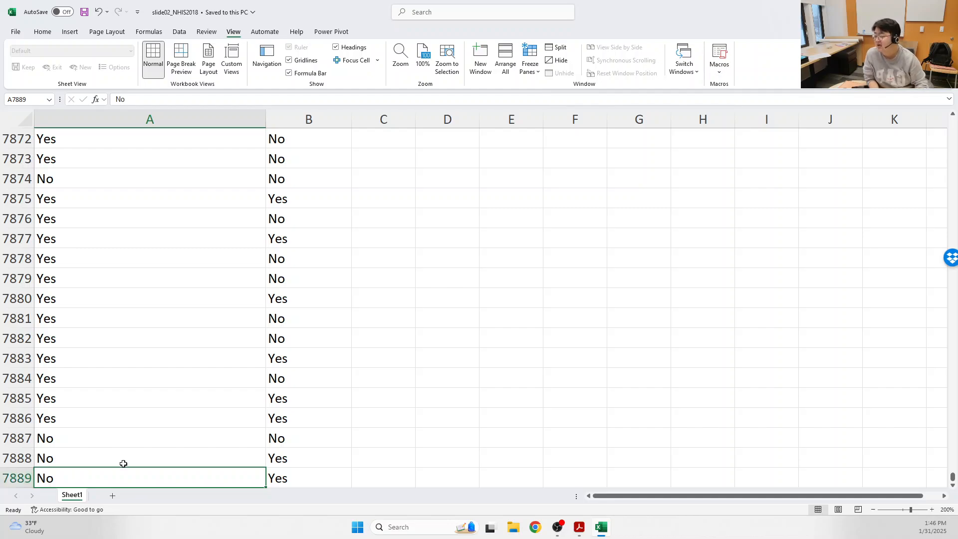
pyautogui.hotkey('ctrl', 'Up')
pyautogui.hotkey('ctrl', 'Down')
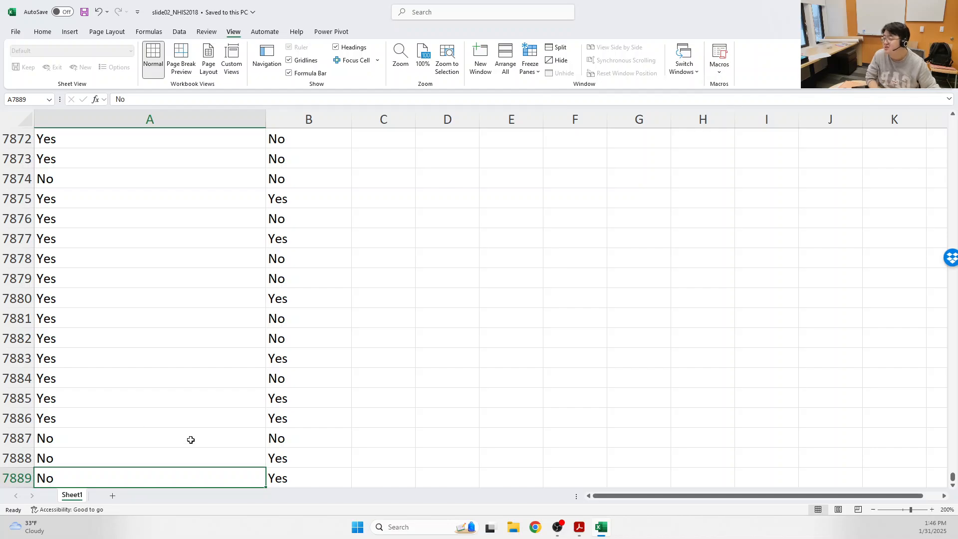
pyautogui.hotkey('ctrl', 'Home')
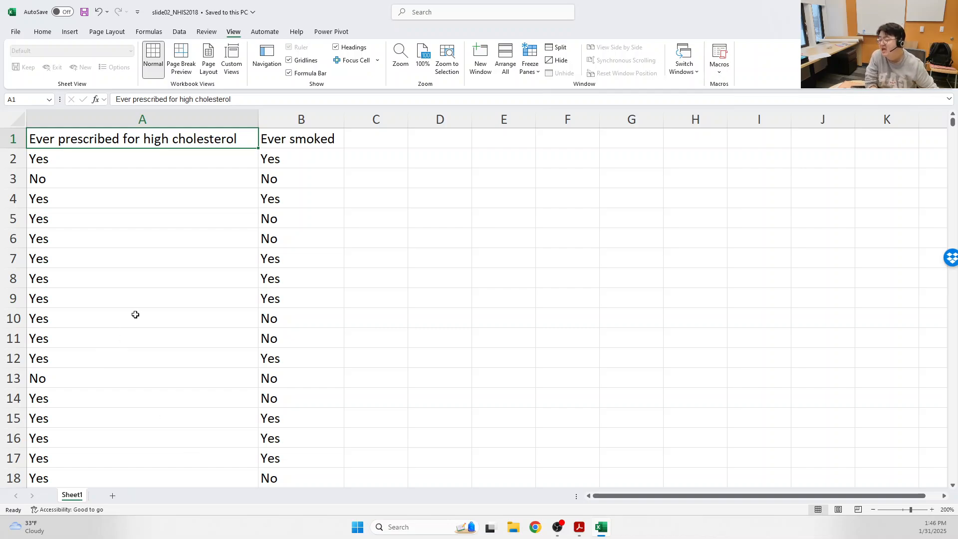
# Step: Add filters to the headers of columns A and B
pyautogui.click(42, 32)
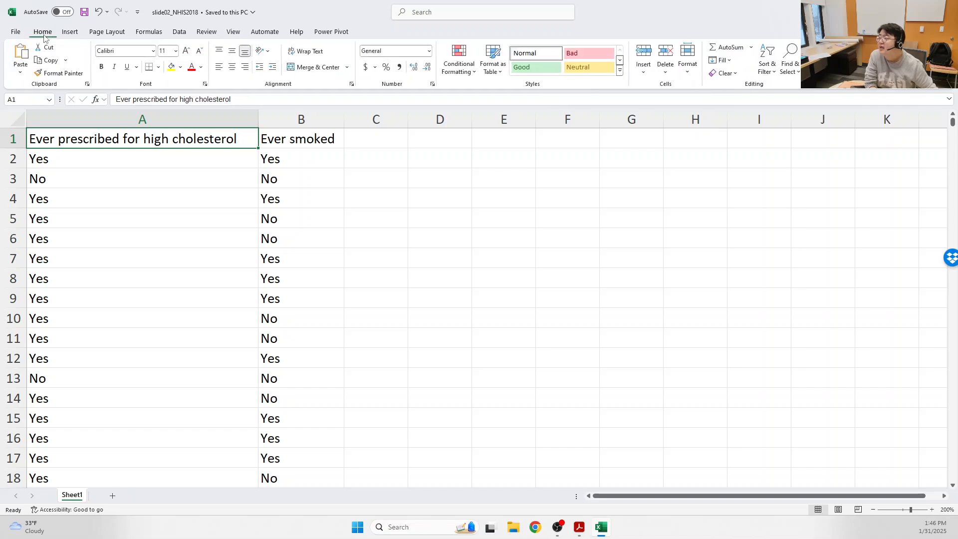
pyautogui.click(190, 196)
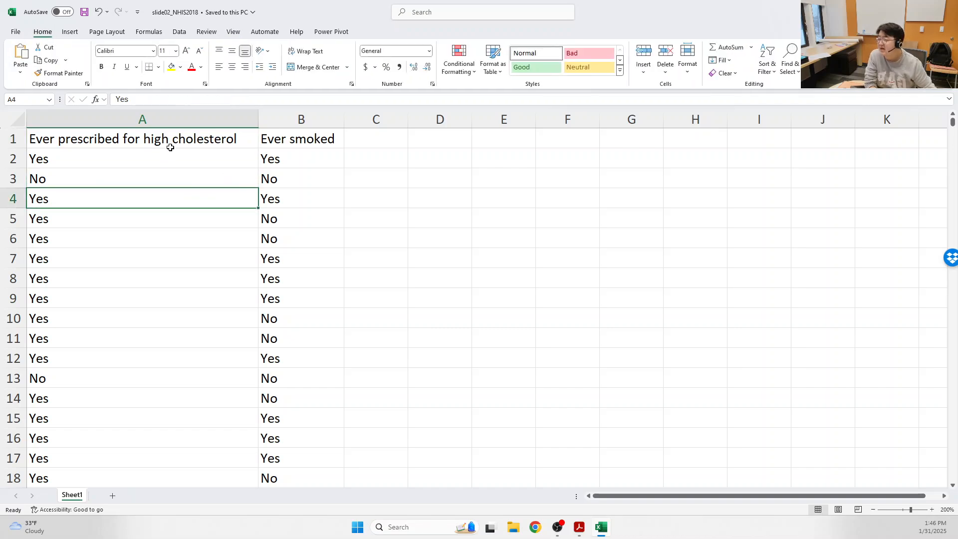
pyautogui.click(171, 119)
pyautogui.click(309, 120)
pyautogui.keyDown('shift'); pyautogui.click(202, 113); pyautogui.keyUp('shift')
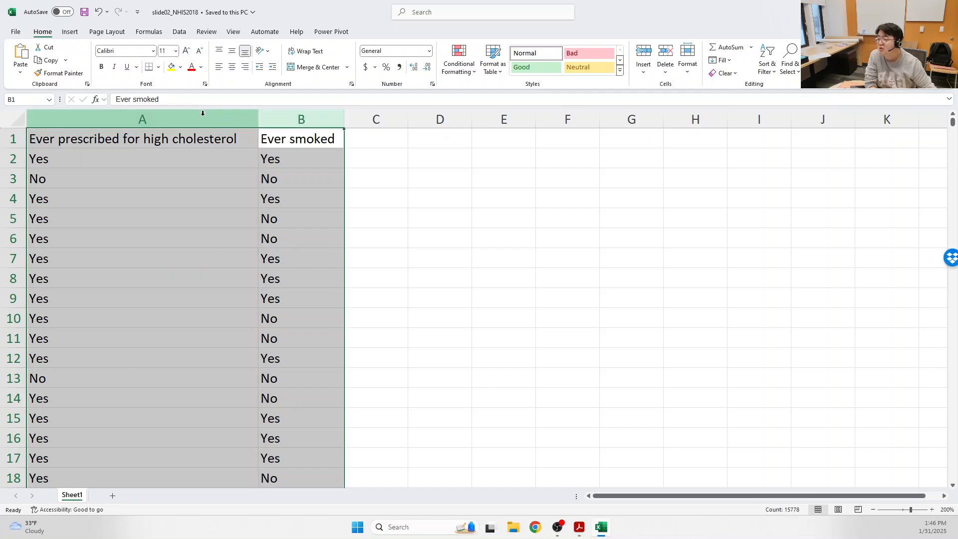
pyautogui.click(767, 62)
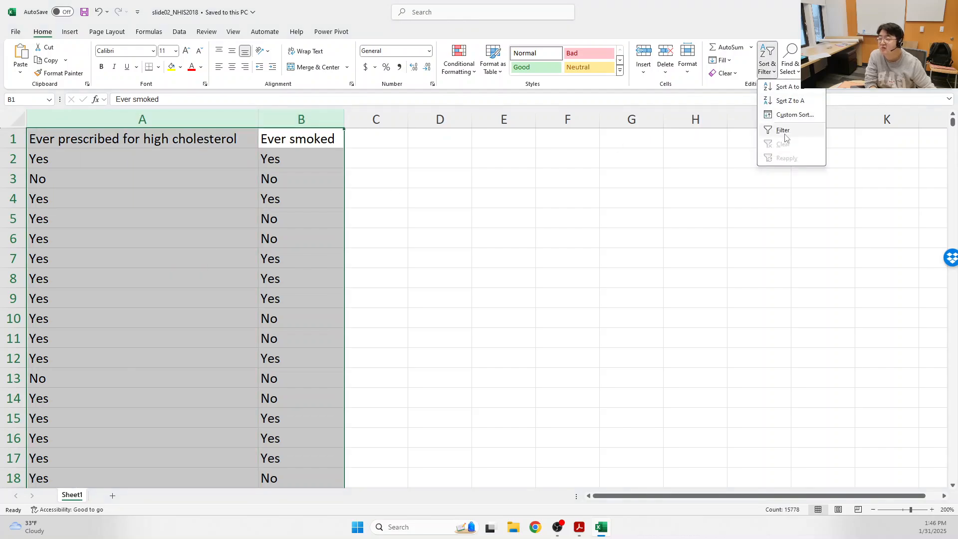
pyautogui.click(784, 134)
pyautogui.click(742, 232)
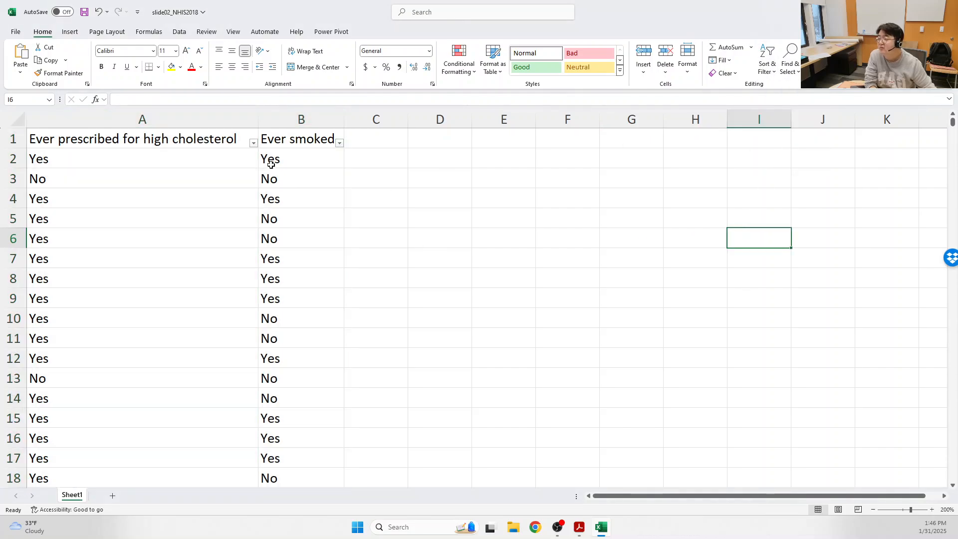
# Step: Review the filter options of the "Ever prescribed for high cholesterol" column without applying any filter
pyautogui.click(253, 144)
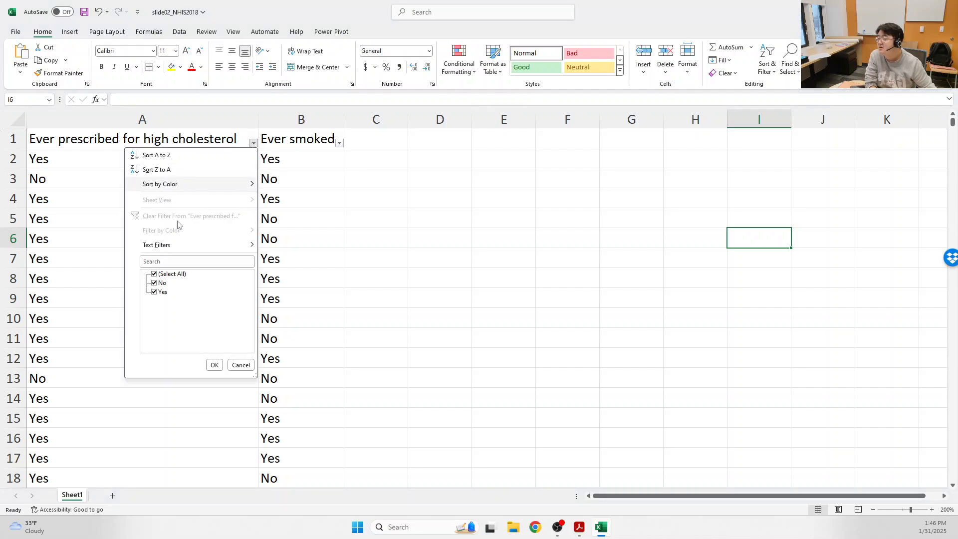
pyautogui.click(252, 142)
pyautogui.click(183, 120)
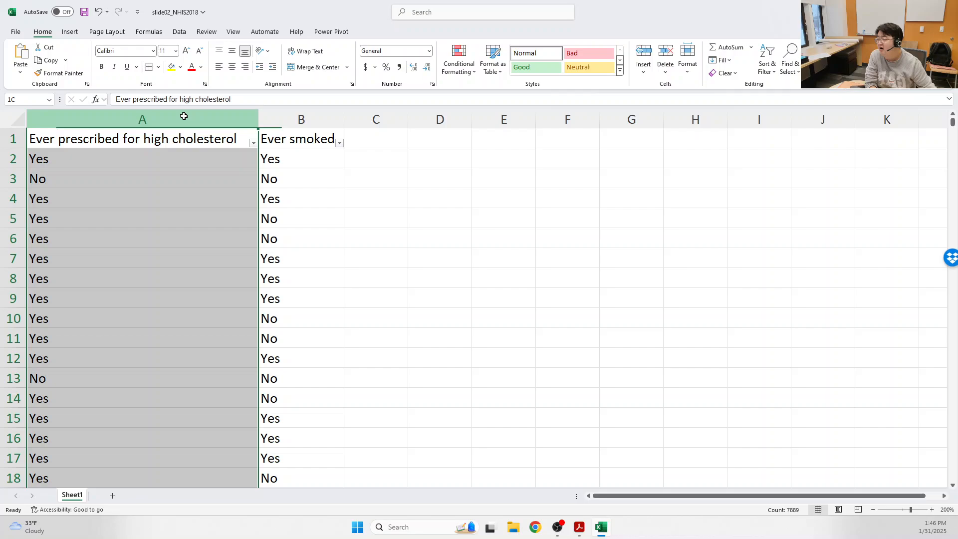
pyautogui.click(253, 144)
pyautogui.click(162, 283)
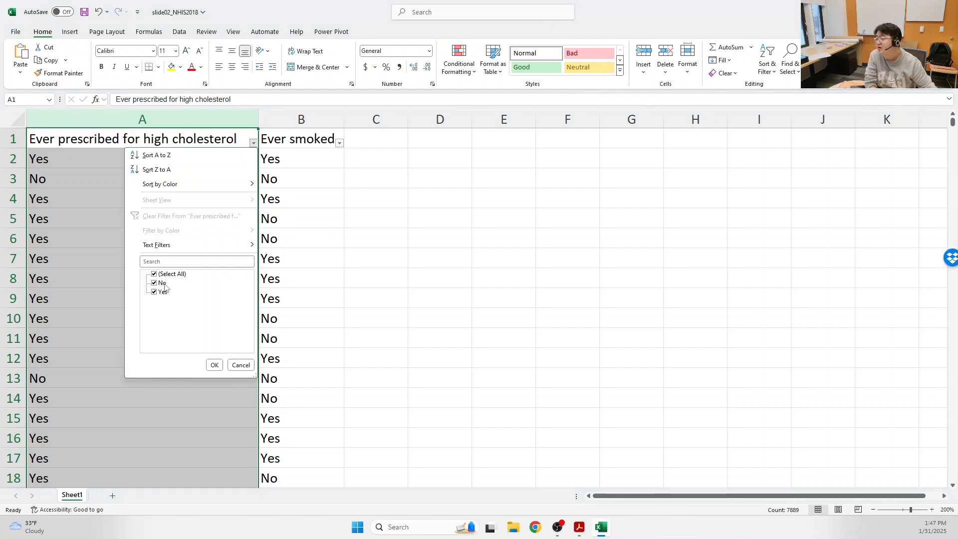
pyautogui.click(163, 283)
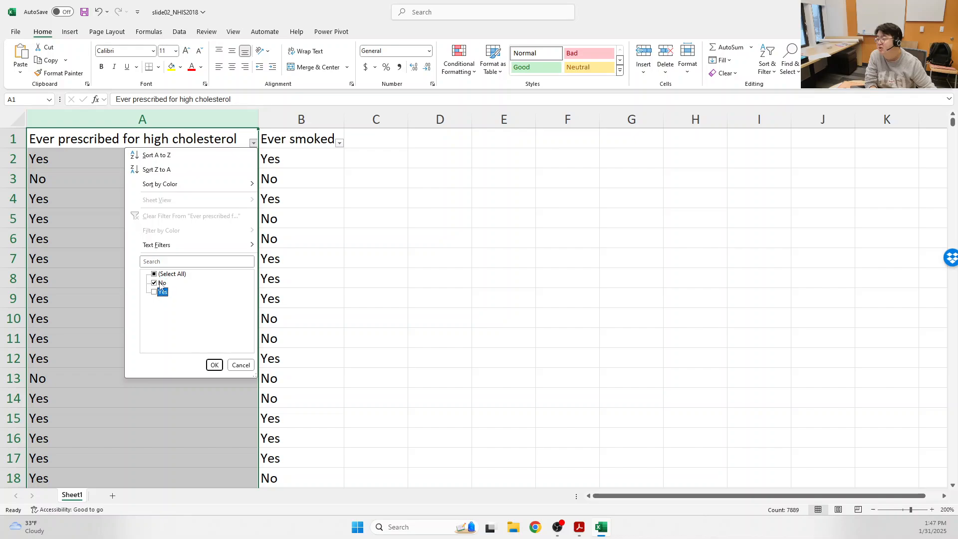
pyautogui.click(241, 365)
# Step: Review the filter options of the "Ever smoked" column without applying any filter
pyautogui.click(312, 178)
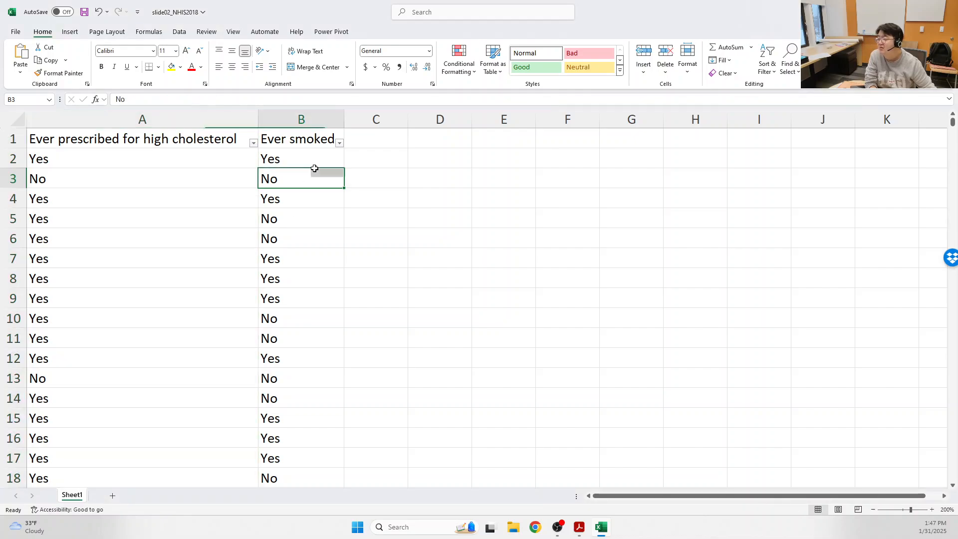
pyautogui.click(327, 136)
pyautogui.click(339, 143)
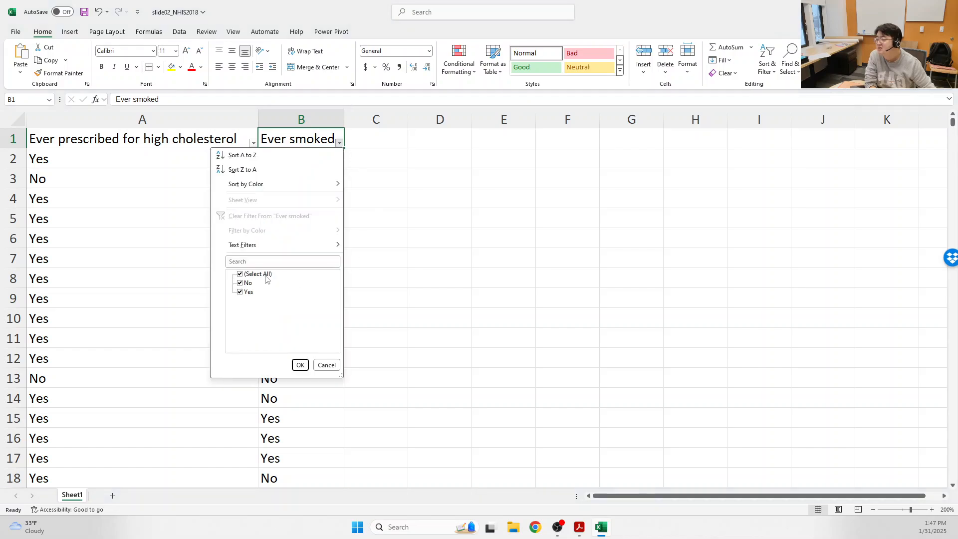
pyautogui.click(249, 283)
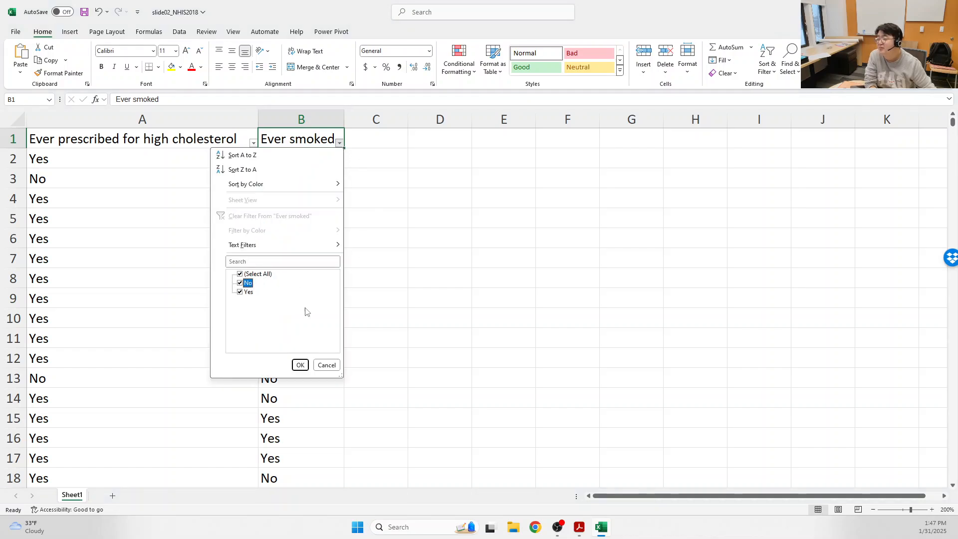
pyautogui.click(326, 364)
pyautogui.click(150, 199)
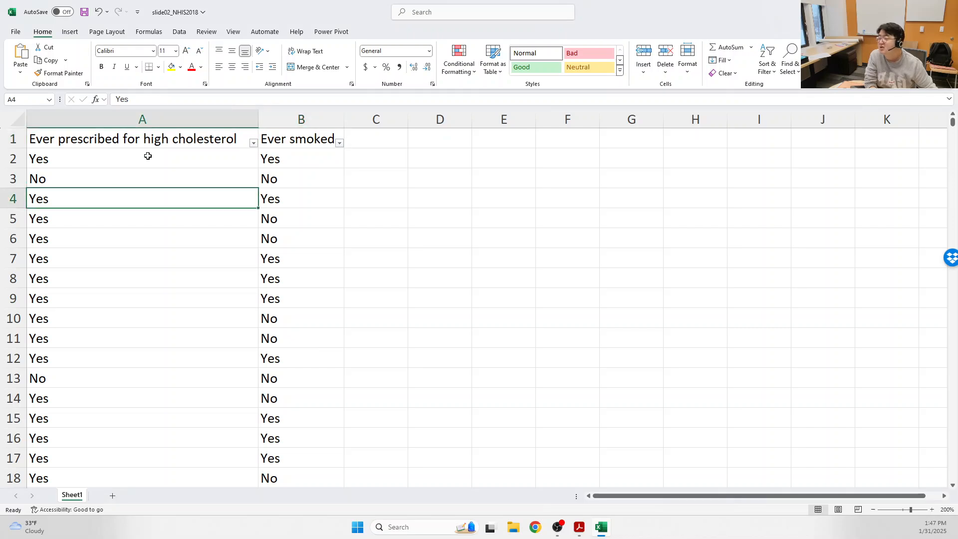
pyautogui.click(147, 139)
pyautogui.moveTo(145, 119); pyautogui.dragTo(288, 119)
pyautogui.click(390, 301)
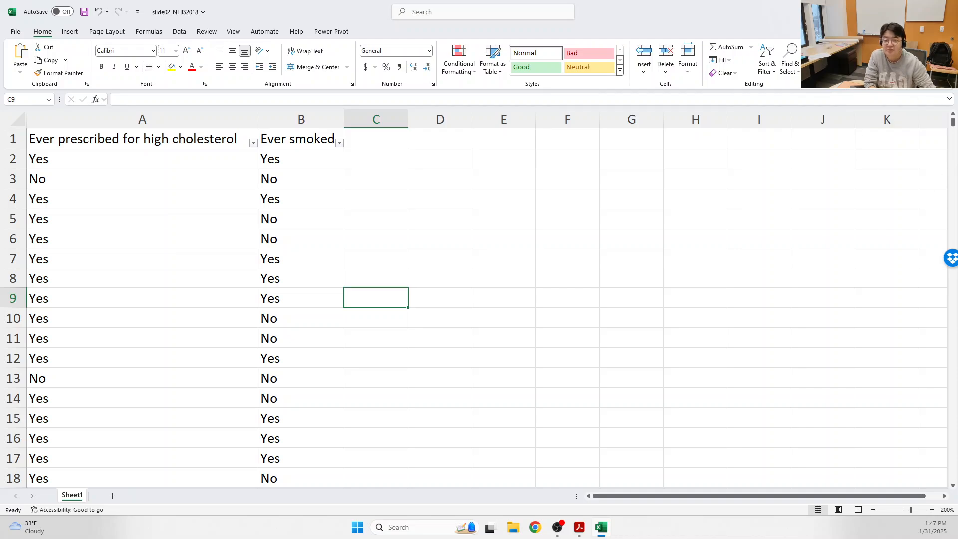
pyautogui.click(766, 56)
pyautogui.click(765, 56)
pyautogui.click(765, 57)
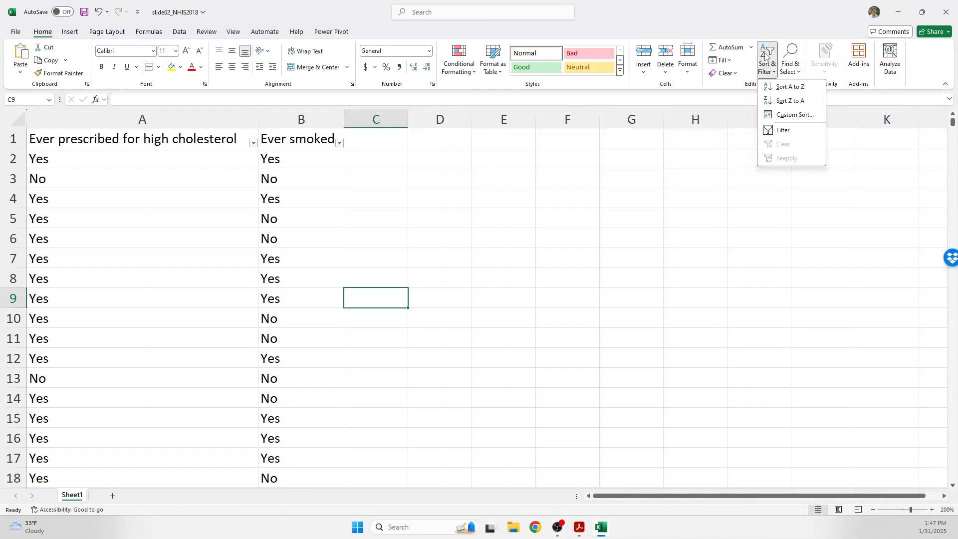
pyautogui.click(766, 56)
# Step: Remove the filters from columns A and B and add them again
pyautogui.moveTo(142, 119); pyautogui.dragTo(301, 120)
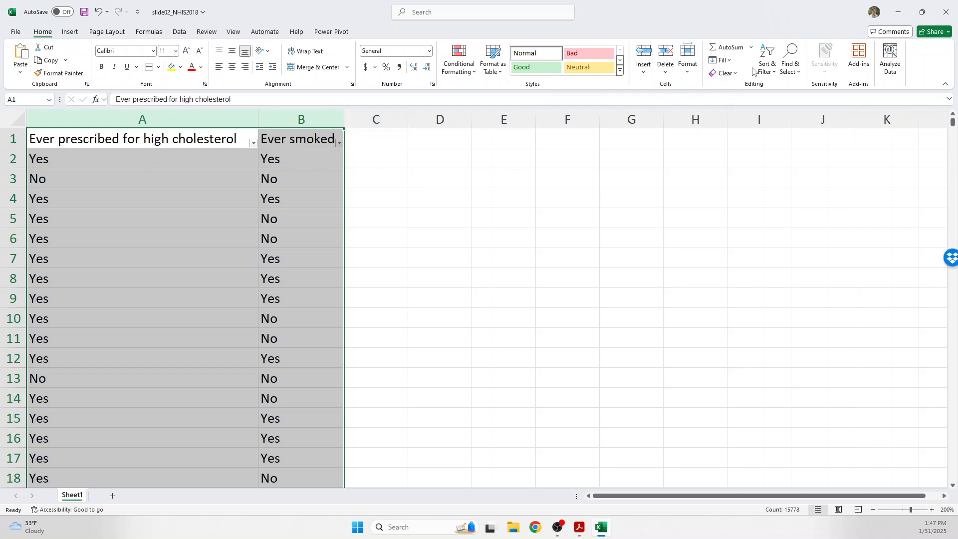
pyautogui.click(767, 58)
pyautogui.click(779, 133)
pyautogui.click(768, 66)
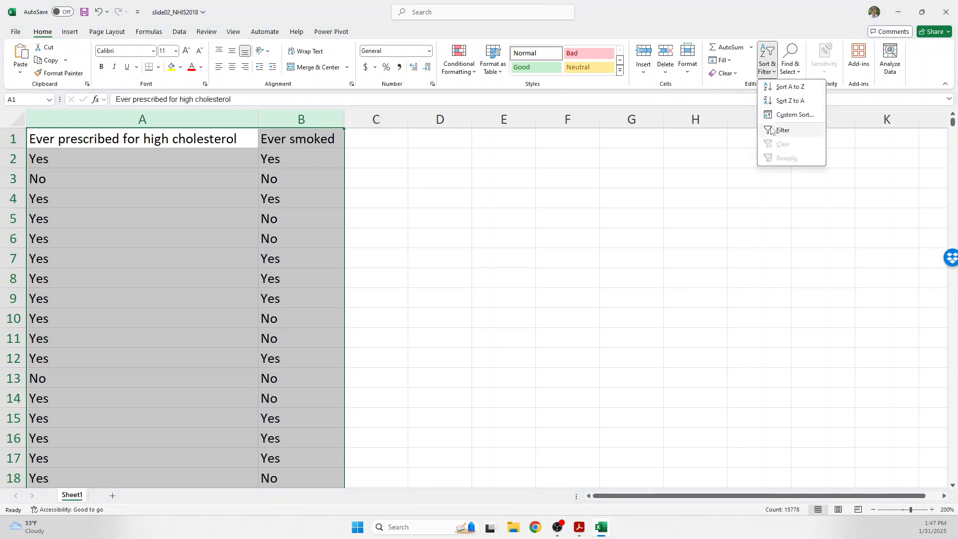
pyautogui.click(773, 129)
pyautogui.click(579, 216)
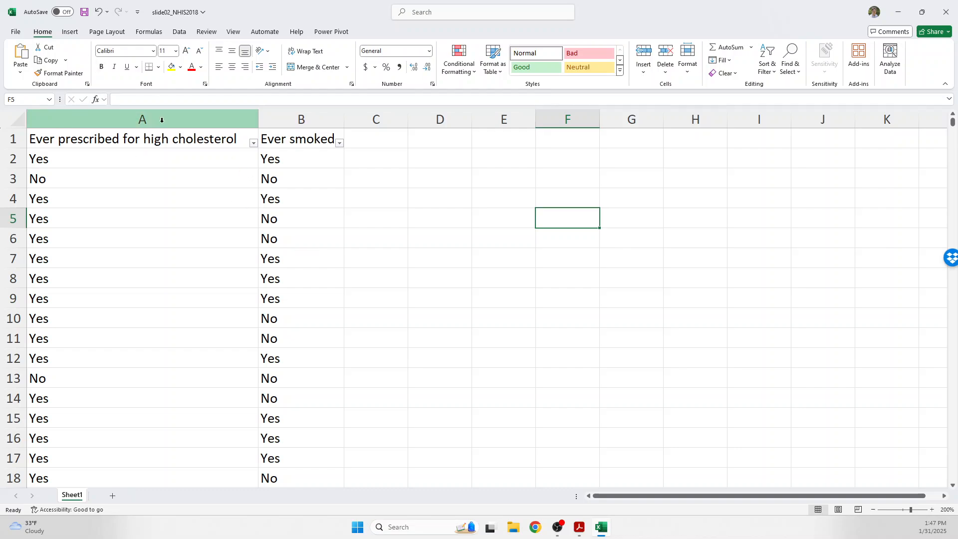
# Step: Create a PivotTable on a new worksheet using columns A and B of Sheet1 as the source range
pyautogui.moveTo(164, 119); pyautogui.dragTo(324, 120)
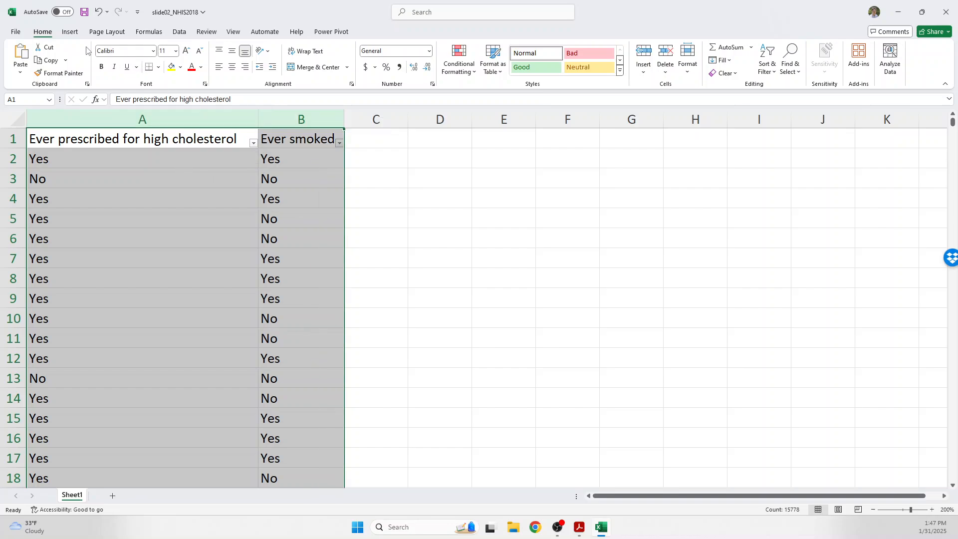
pyautogui.click(71, 32)
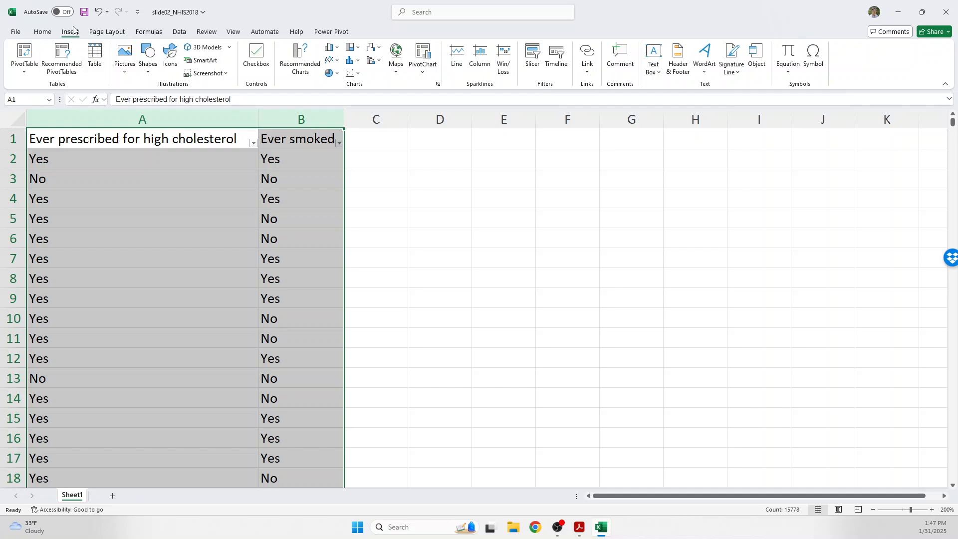
pyautogui.click(25, 64)
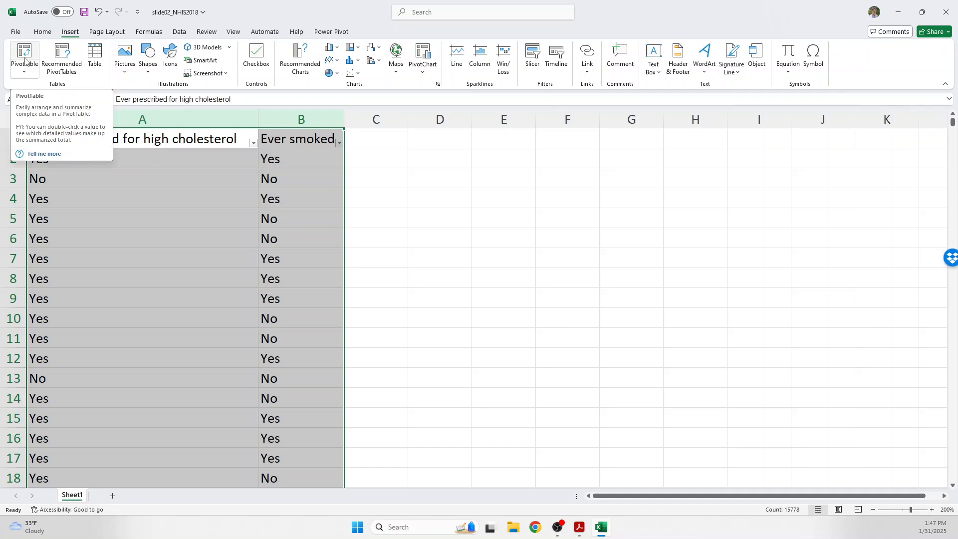
pyautogui.click(35, 98)
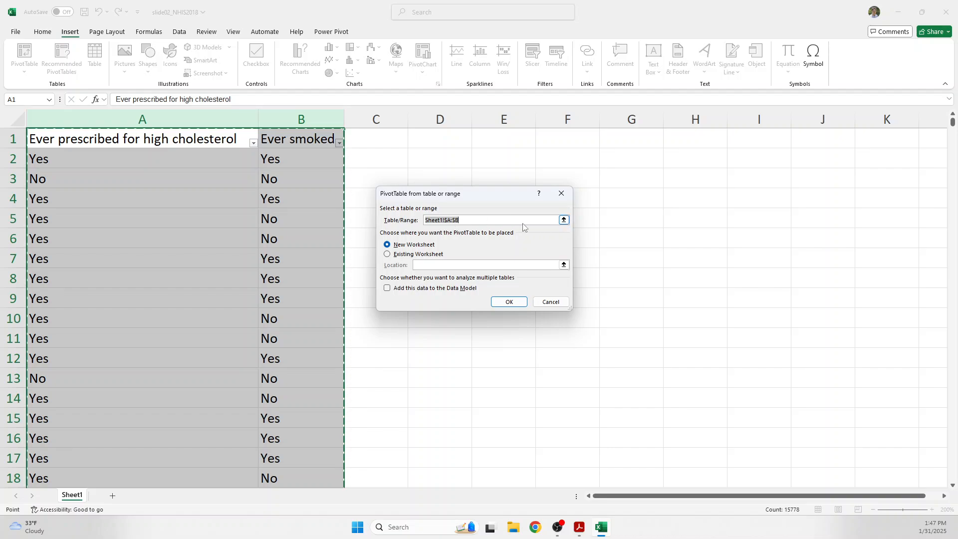
pyautogui.click(564, 221)
pyautogui.moveTo(307, 120); pyautogui.dragTo(218, 115)
pyautogui.click(563, 210)
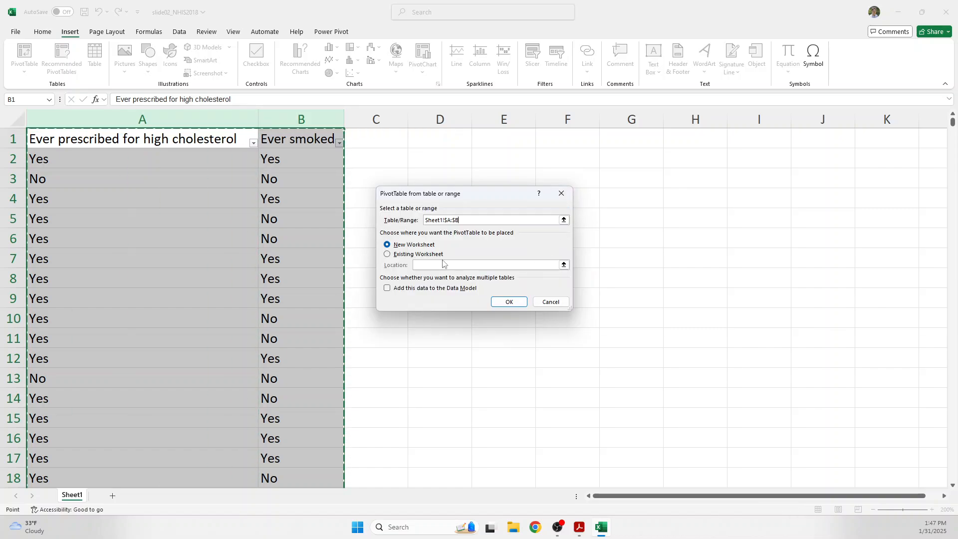
pyautogui.click(508, 303)
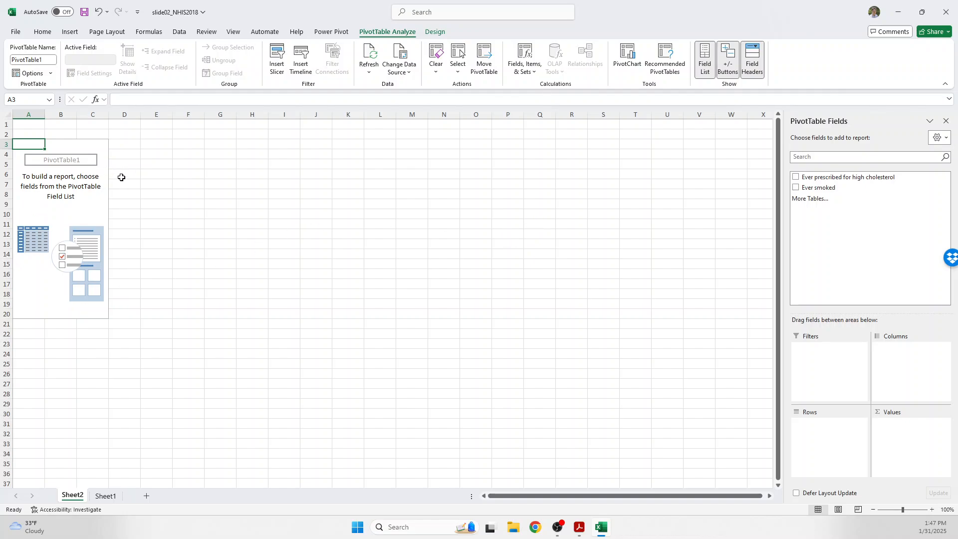
# Step: Place "Ever prescribed for high cholesterol" in the PivotTable rows and "Ever smoked" in its columns
pyautogui.click(796, 176)
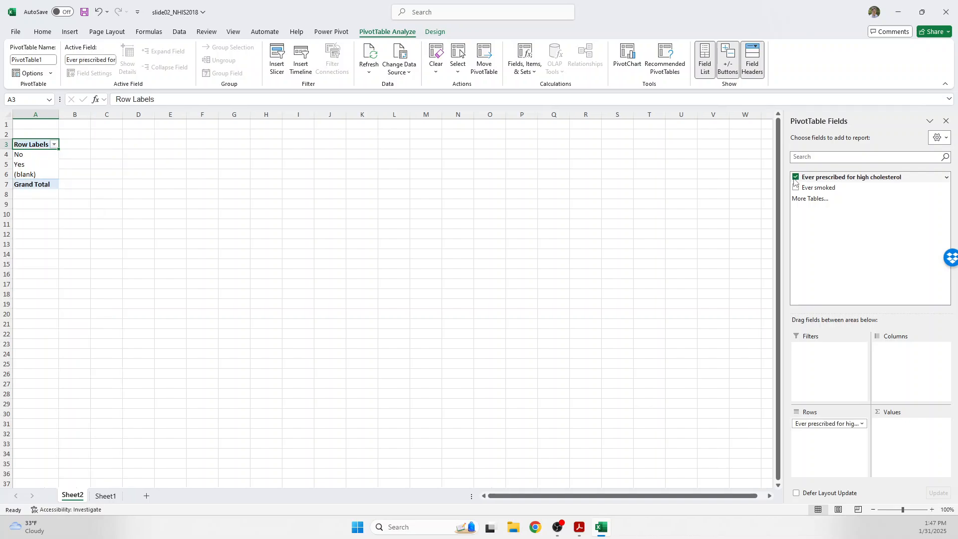
pyautogui.click(795, 198)
pyautogui.press('Escape')
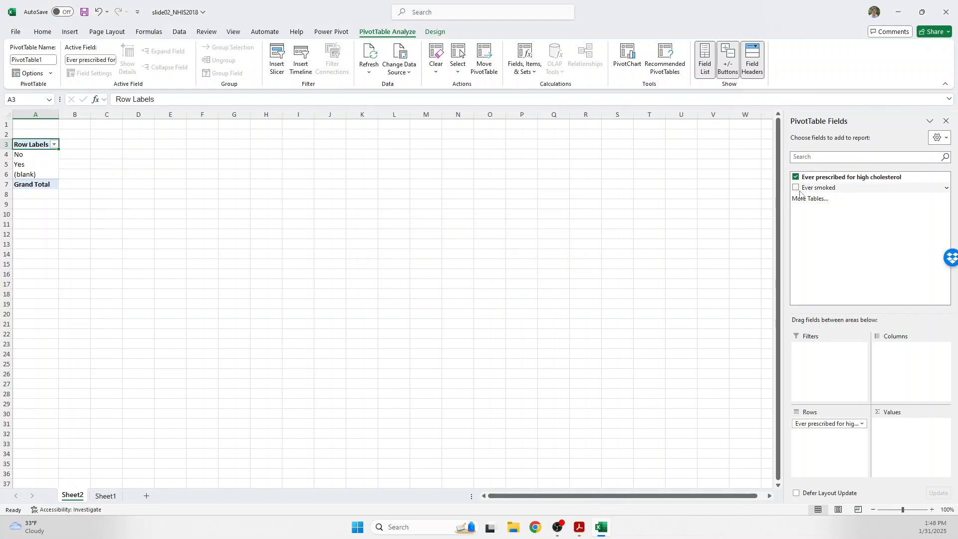
pyautogui.click(795, 187)
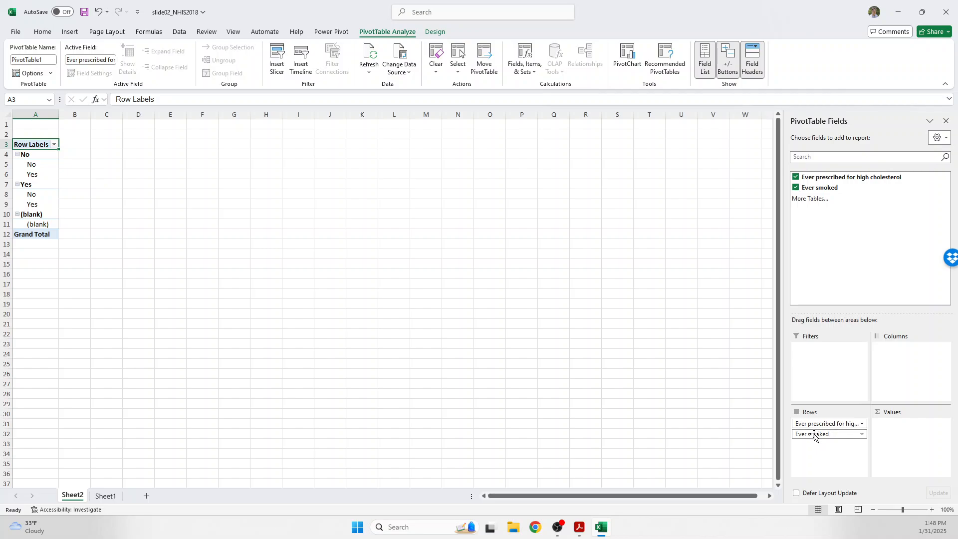
pyautogui.moveTo(813, 434); pyautogui.dragTo(915, 382)
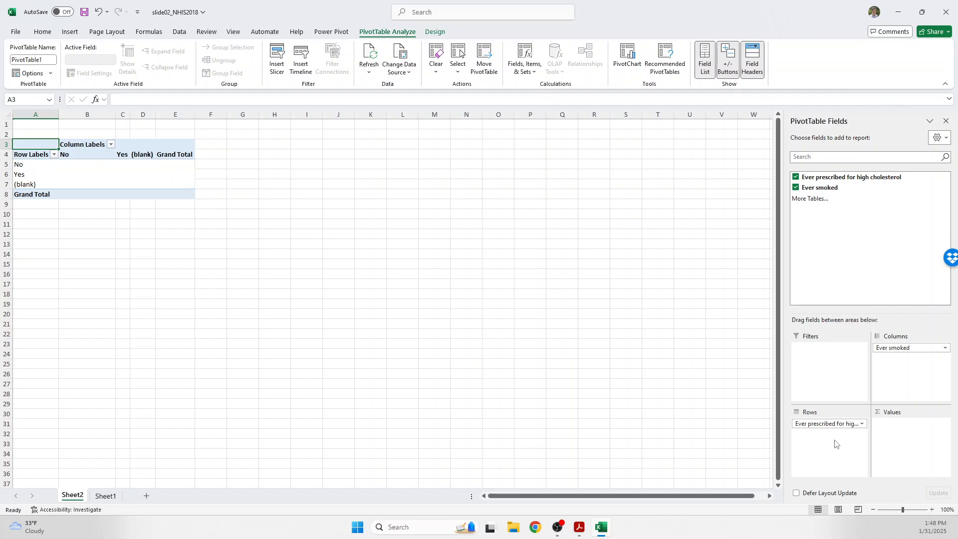
pyautogui.click(23, 165)
pyautogui.click(22, 175)
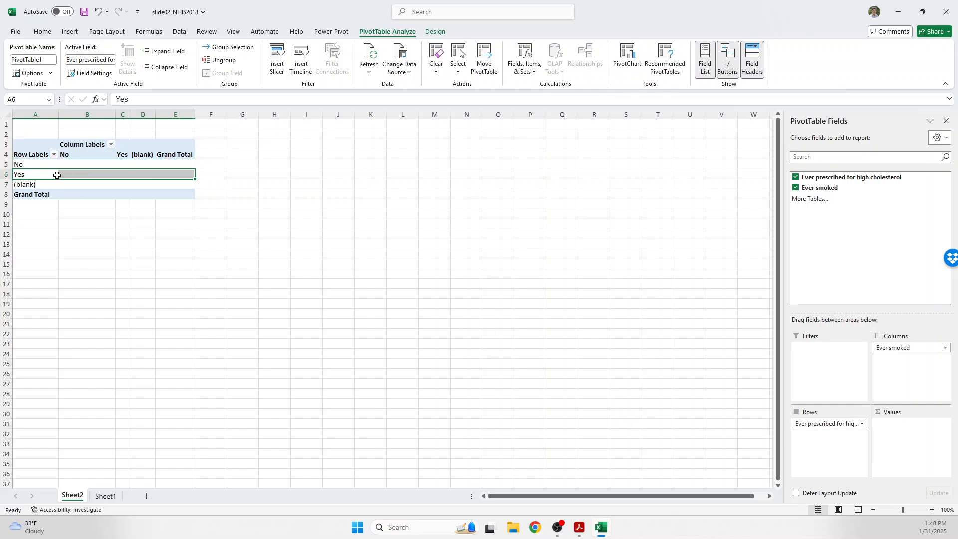
pyautogui.doubleClick(30, 174)
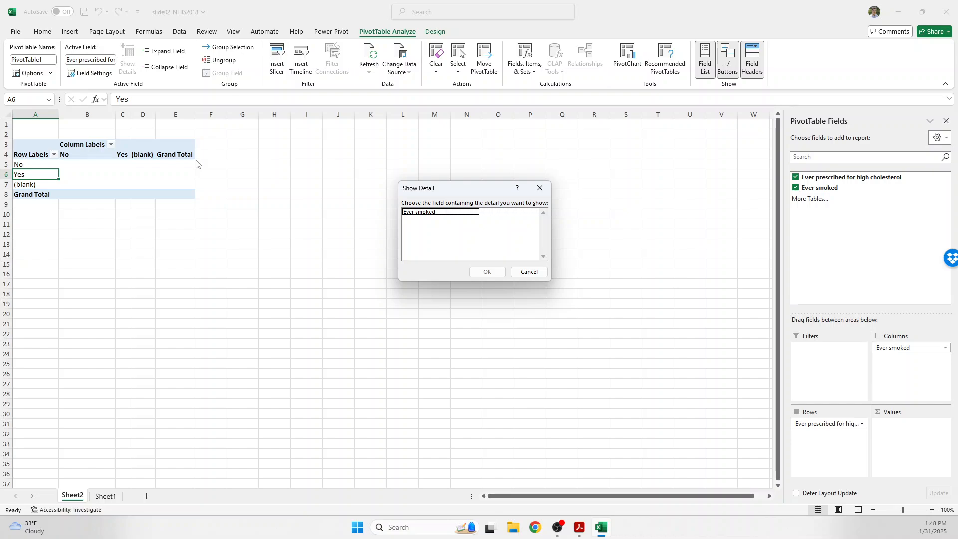
pyautogui.press('Escape')
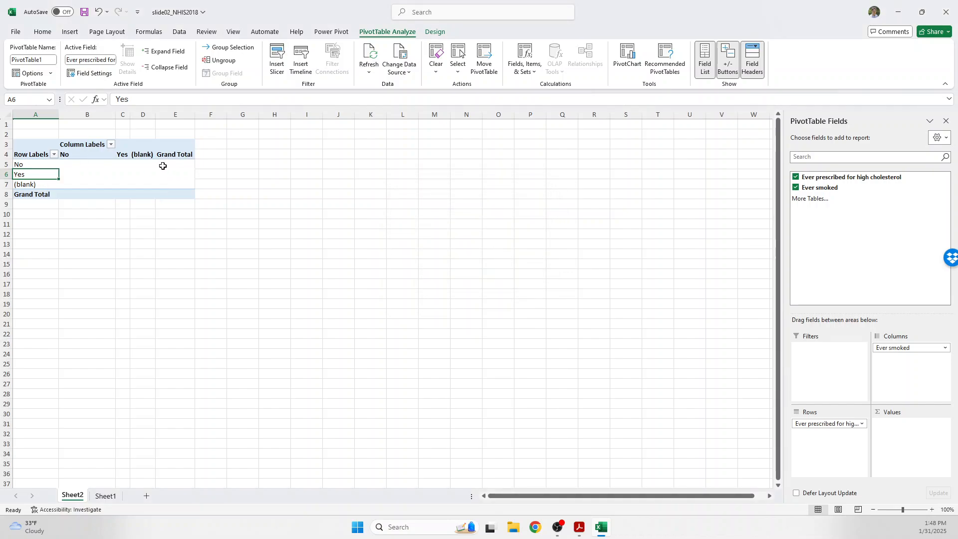
pyautogui.click(107, 154)
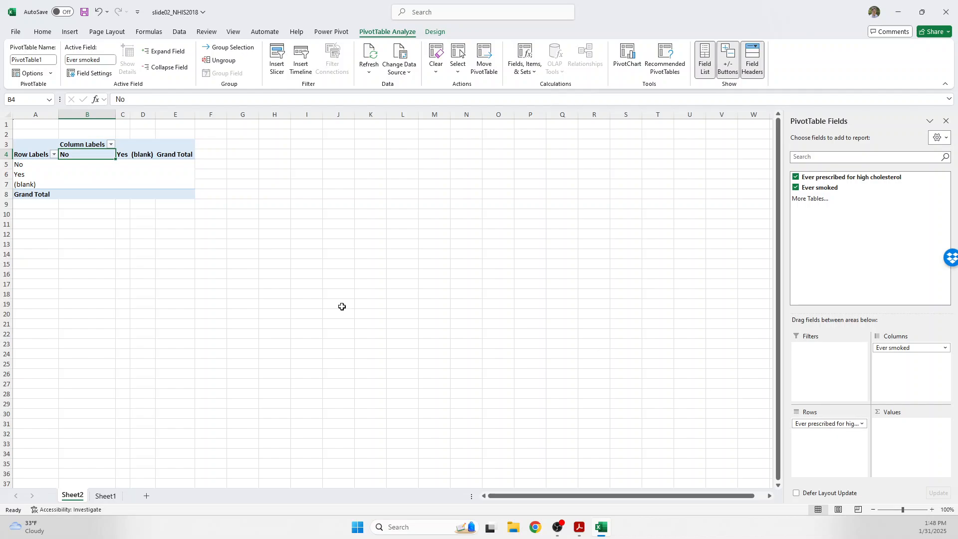
pyautogui.click(900, 347)
pyautogui.click(827, 181)
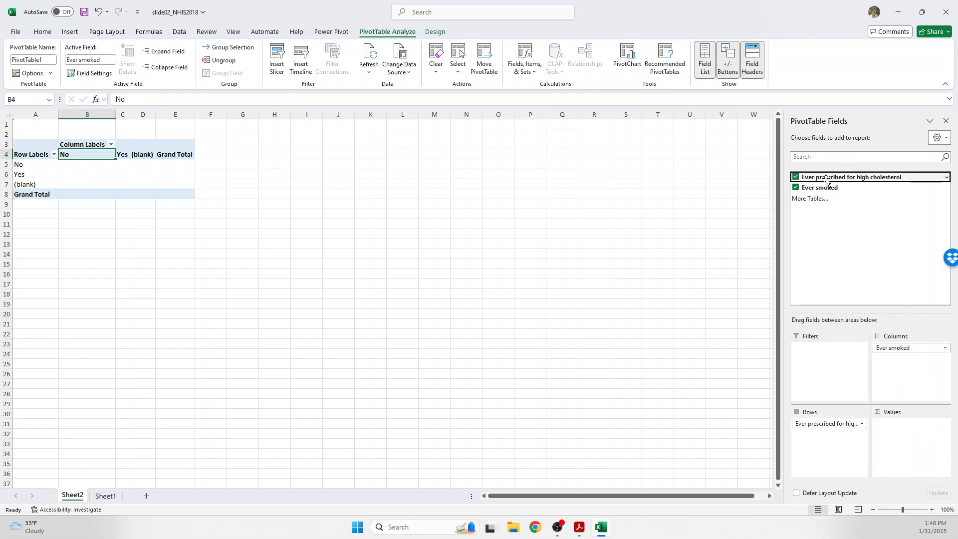
# Step: Take the cholesterol field out of the PivotTable and rename the smoking labels No and Yes as "Never smoked" and "Smoked"
pyautogui.click(795, 177)
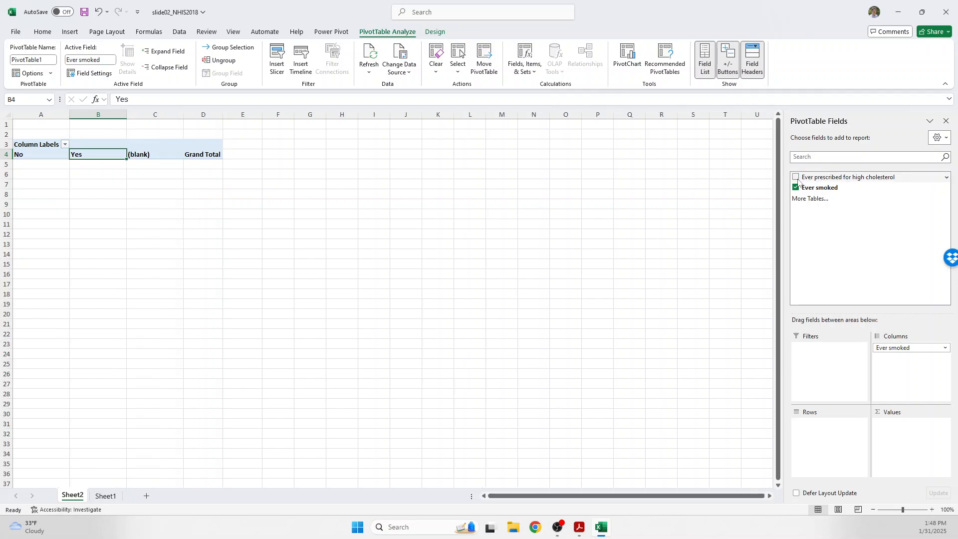
pyautogui.doubleClick(41, 154)
pyautogui.press('Escape')
pyautogui.click(139, 98)
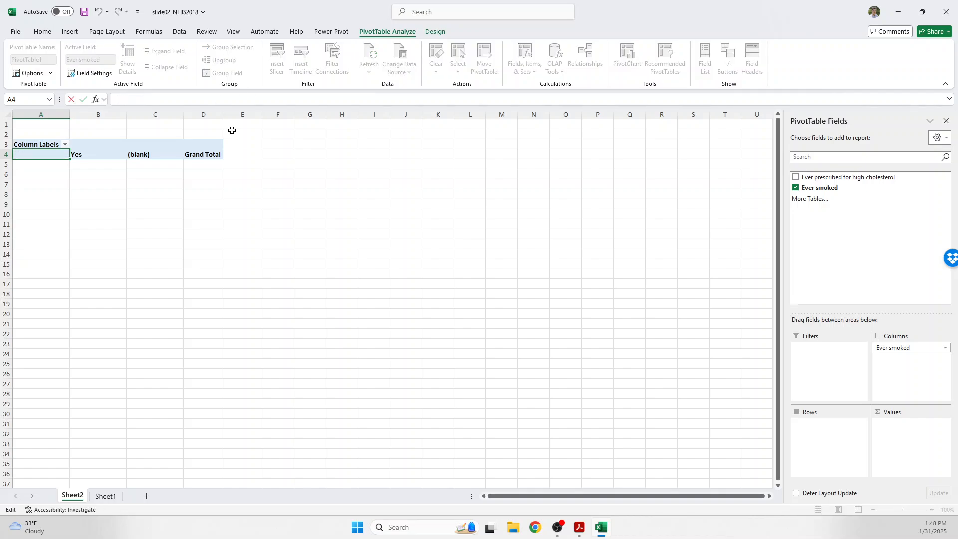
pyautogui.write('Never smoked')
pyautogui.press('Tab')
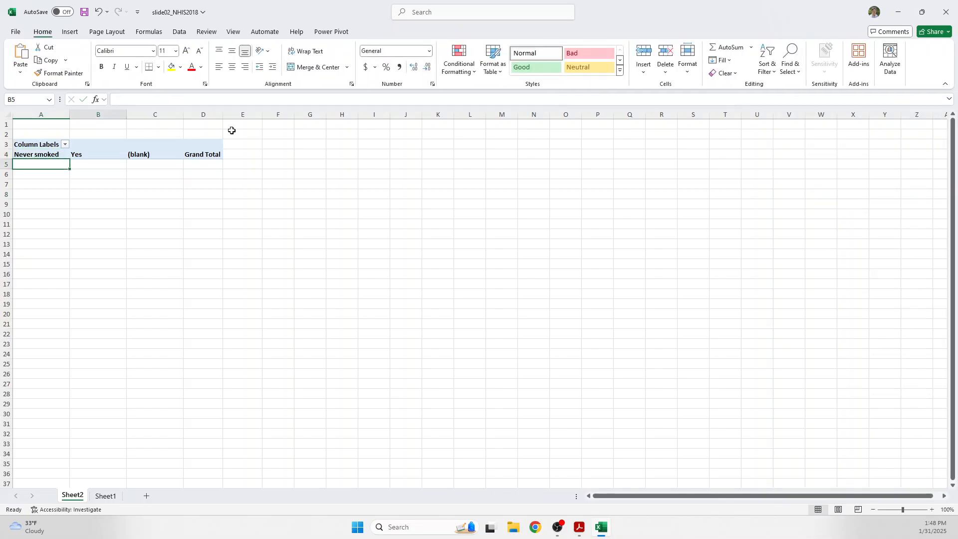
pyautogui.click(216, 96)
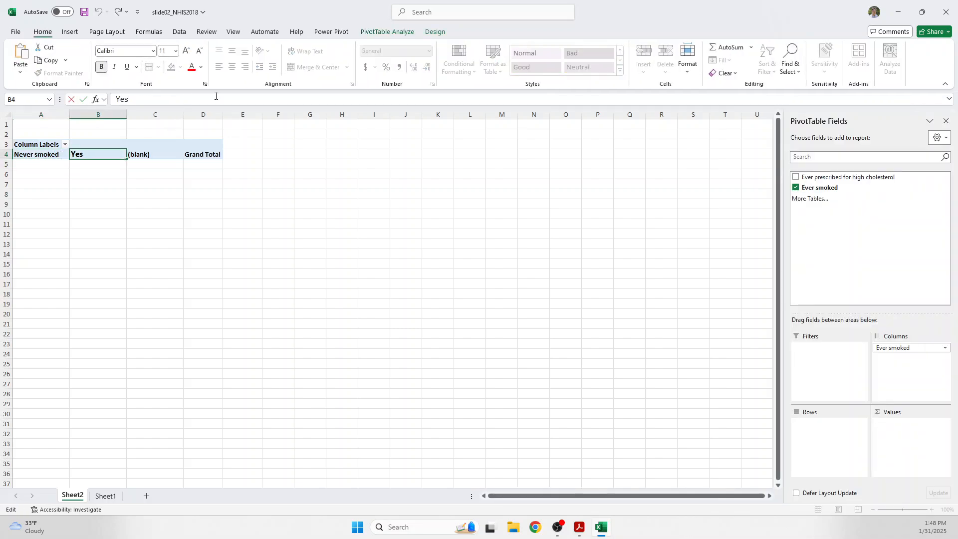
pyautogui.write('Smoked')
pyautogui.press('Return')
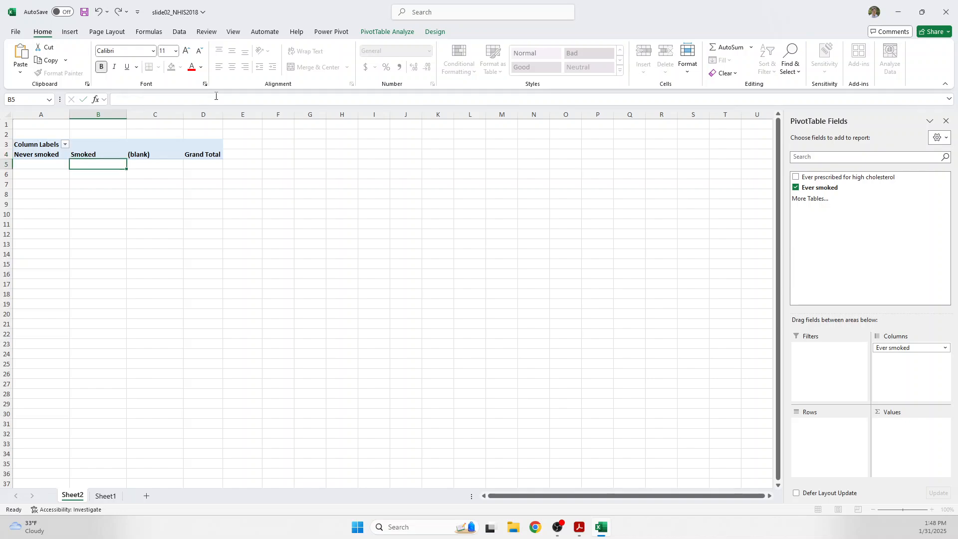
pyautogui.click(83, 154)
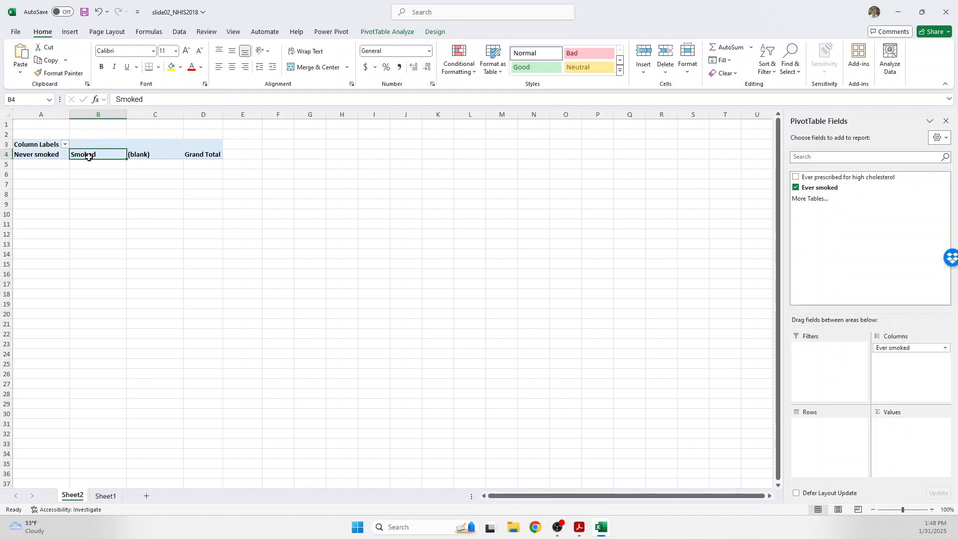
# Step: Add the cholesterol field back to the PivotTable rows and rename its No label as "Never diagnosed with cholesterol"
pyautogui.click(803, 178)
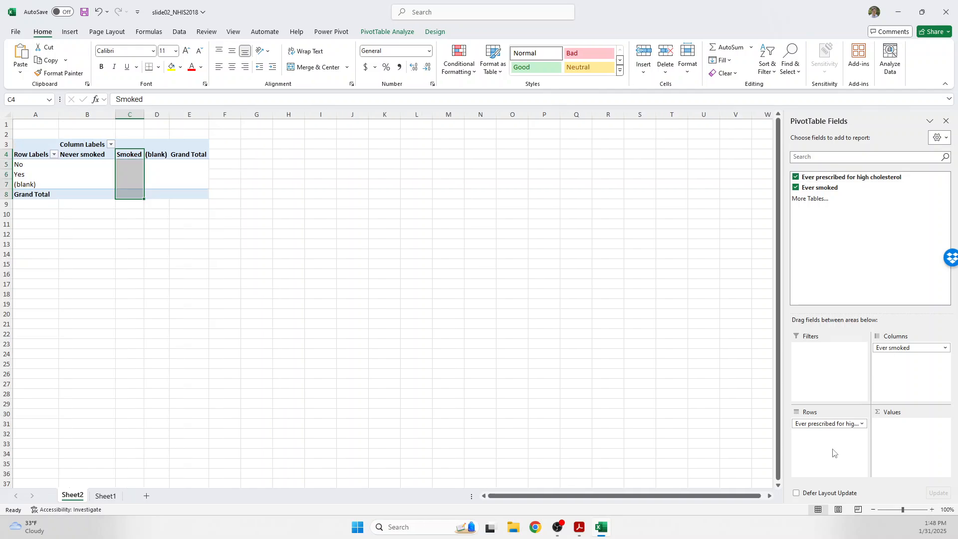
pyautogui.click(17, 164)
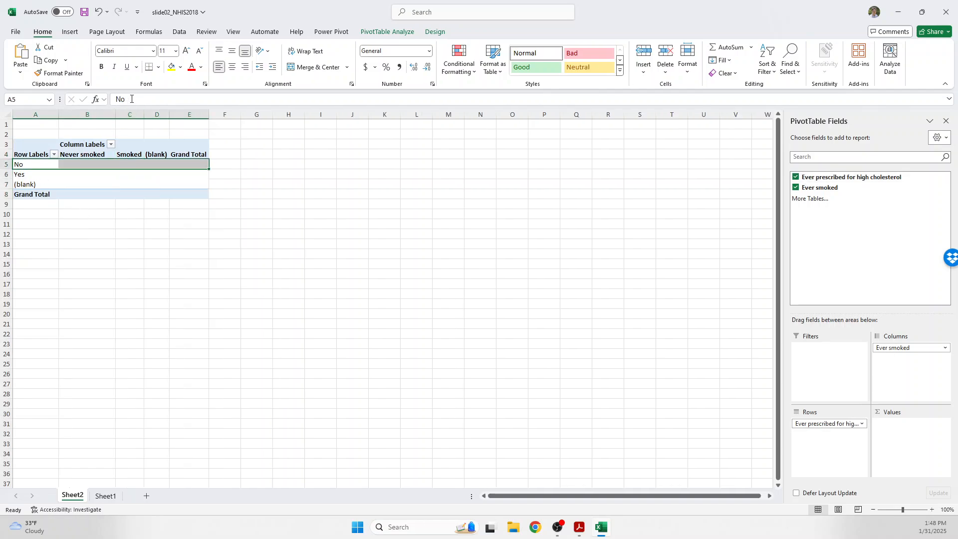
pyautogui.moveTo(128, 99); pyautogui.dragTo(76, 60)
pyautogui.write('Nver')
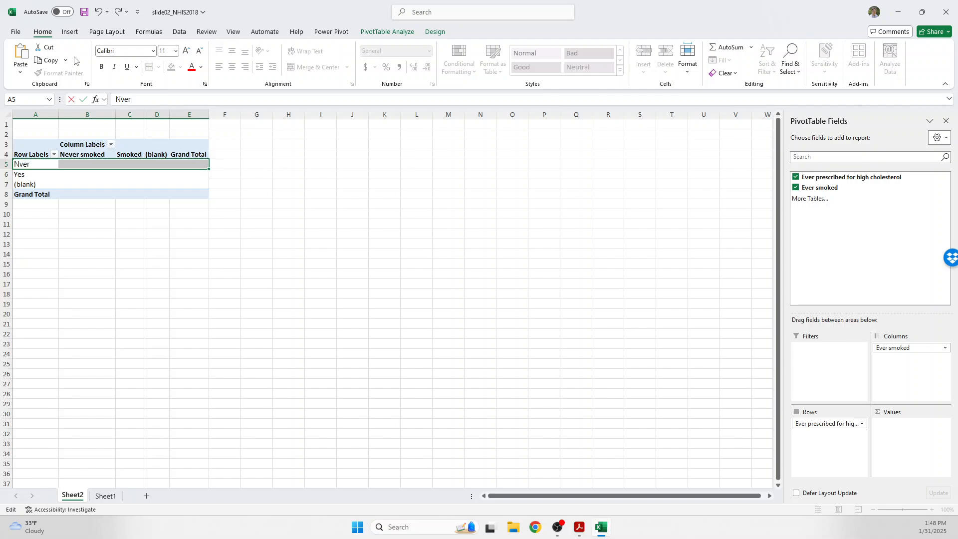
pyautogui.write(' diagnosed with cholesterol')
pyautogui.press('Tab')
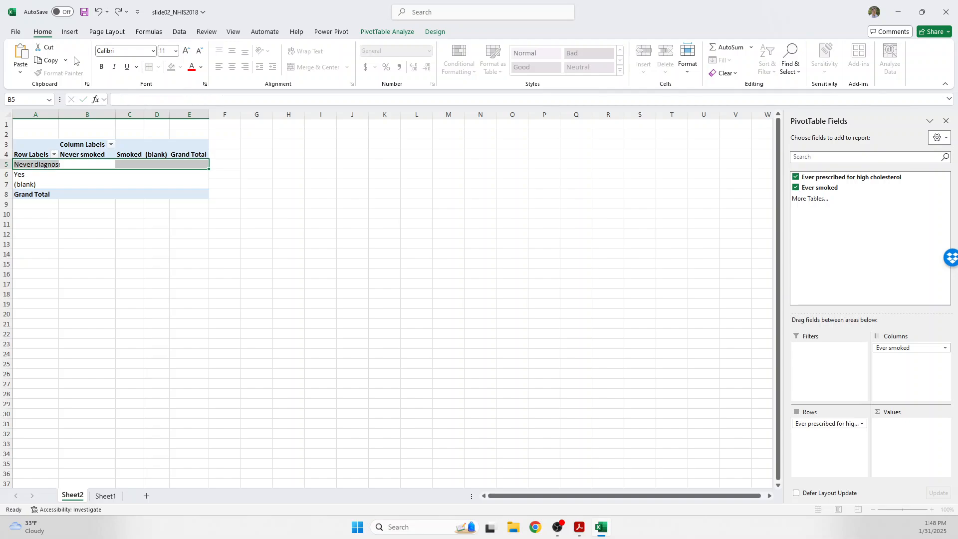
# Step: Rename the Yes row label as "Diagnosed with high cholesterol" and widen column A to fit the row labels
pyautogui.click(30, 173)
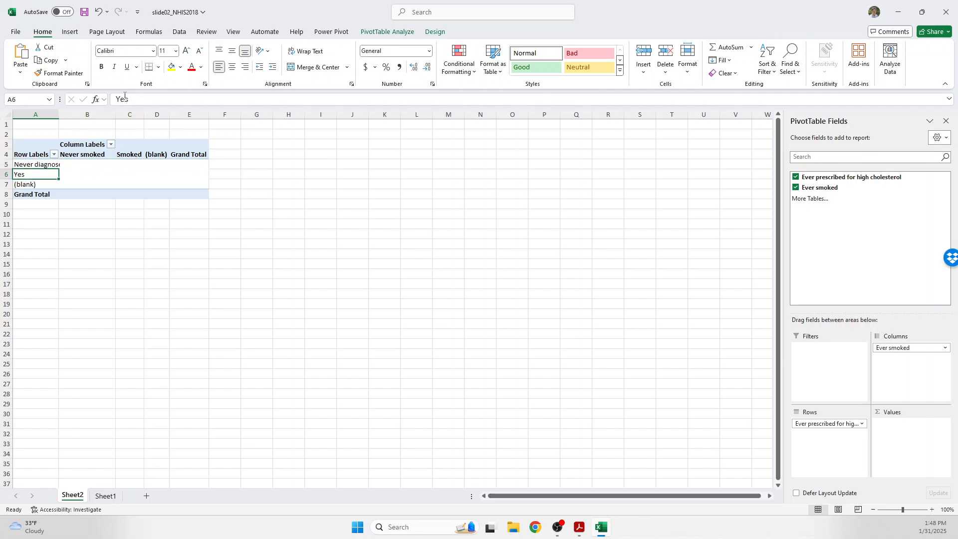
pyautogui.write('Diag')
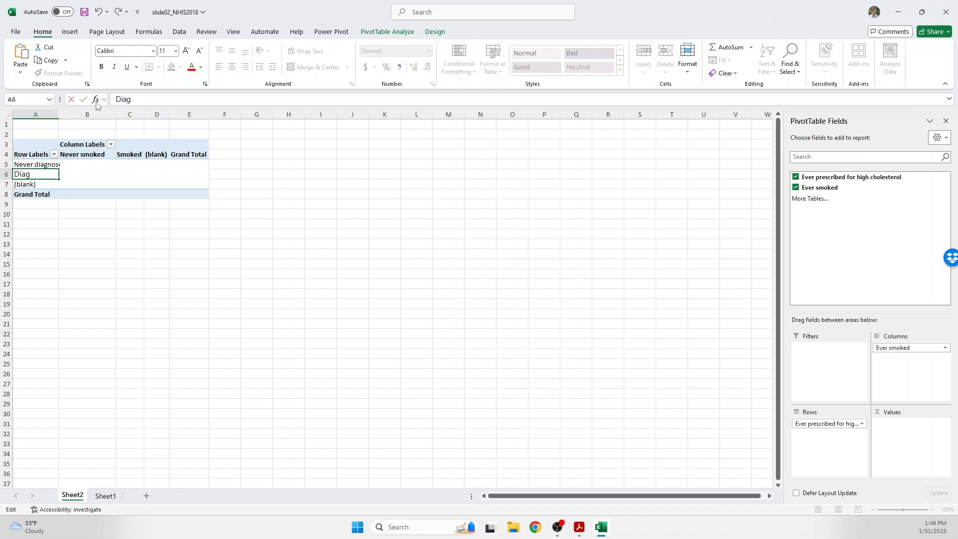
pyautogui.write('nosed with high cholesterol')
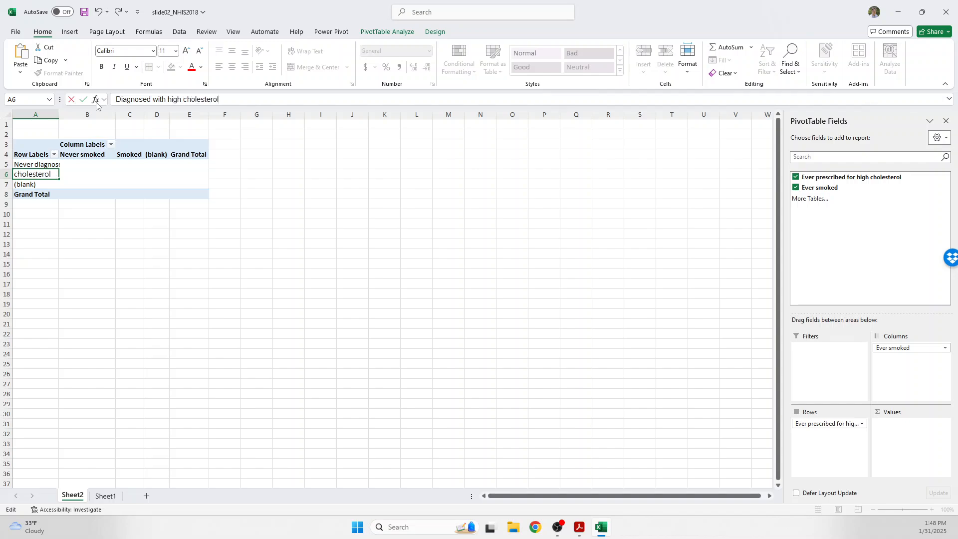
pyautogui.press('Return')
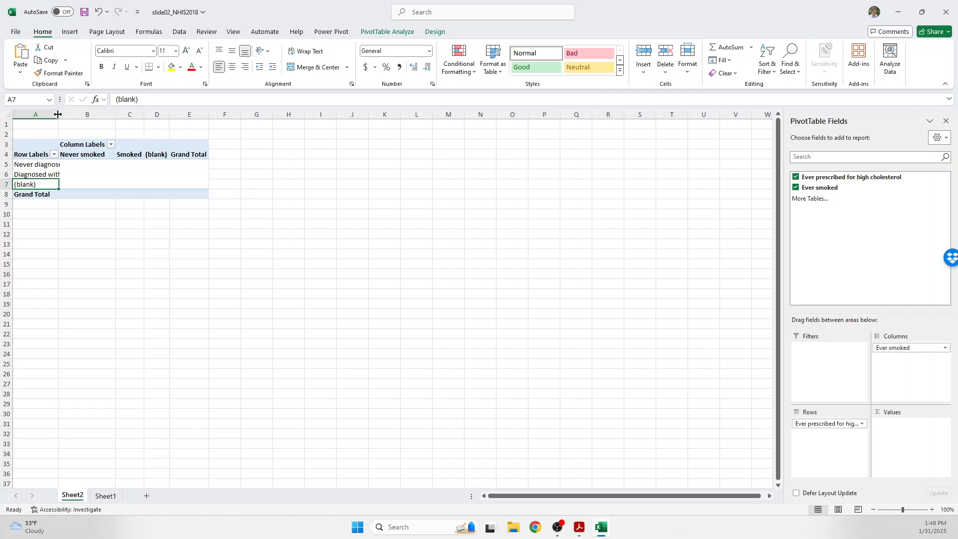
pyautogui.click(179, 190)
pyautogui.click(179, 115)
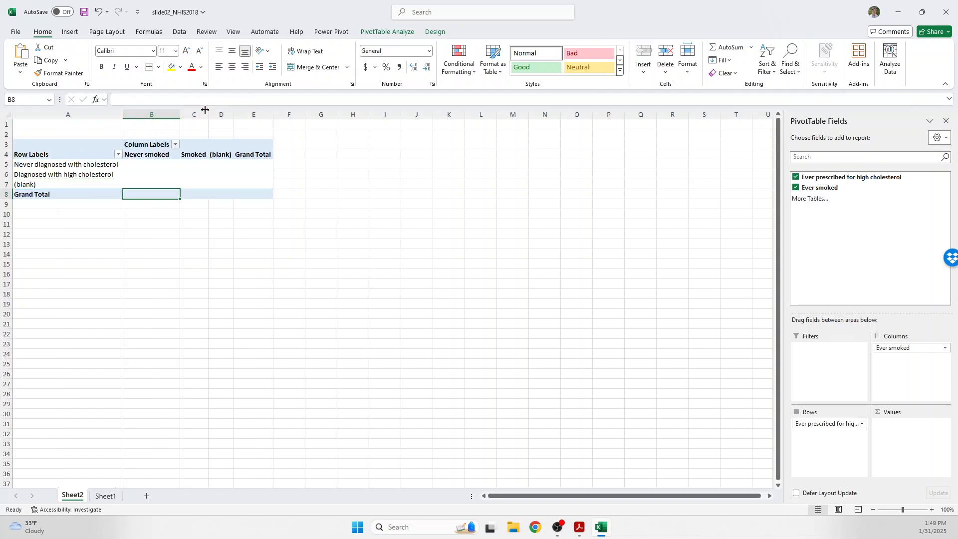
pyautogui.moveTo(209, 114); pyautogui.dragTo(210, 114)
# Step: Review the PivotTable's blank categories and the row label filter options without applying any filter
pyautogui.click(223, 149)
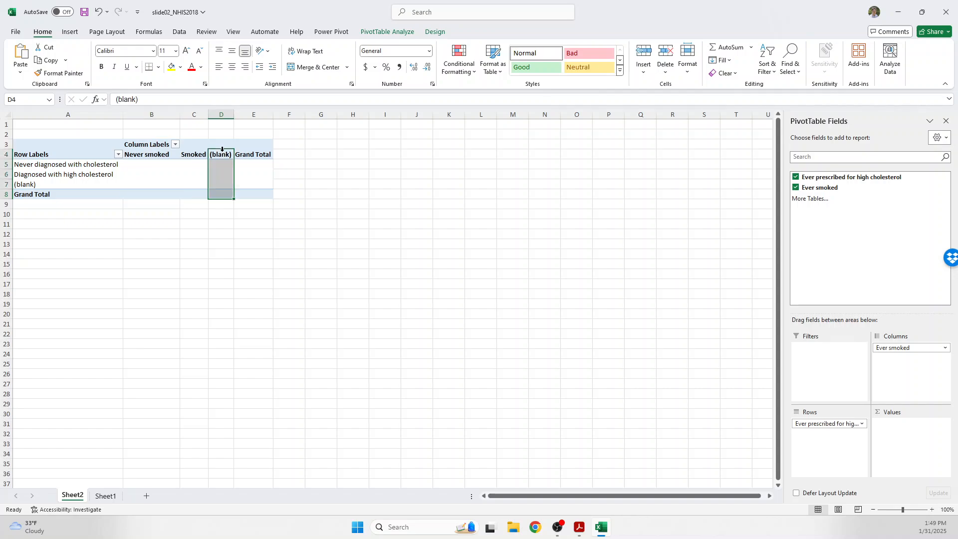
pyautogui.click(523, 293)
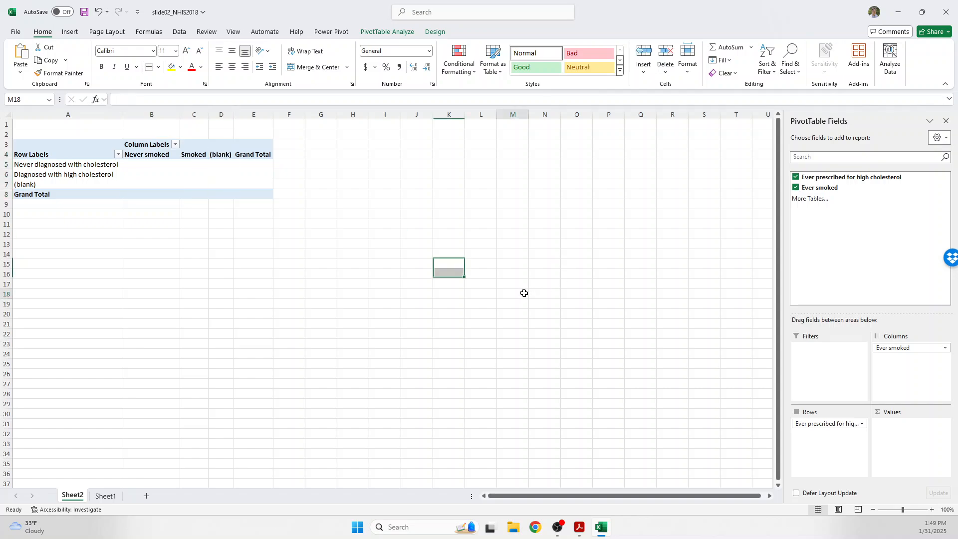
pyautogui.click(126, 166)
pyautogui.click(94, 164)
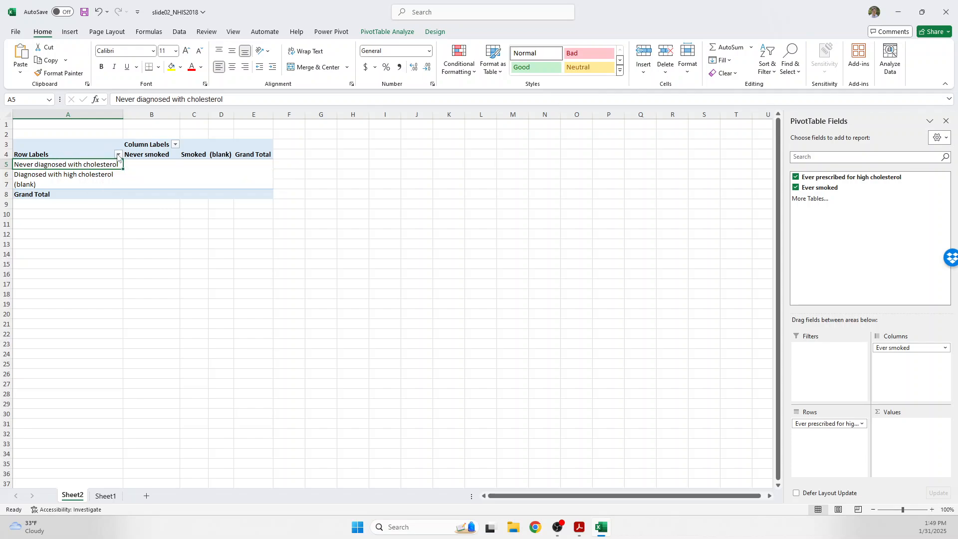
pyautogui.click(118, 154)
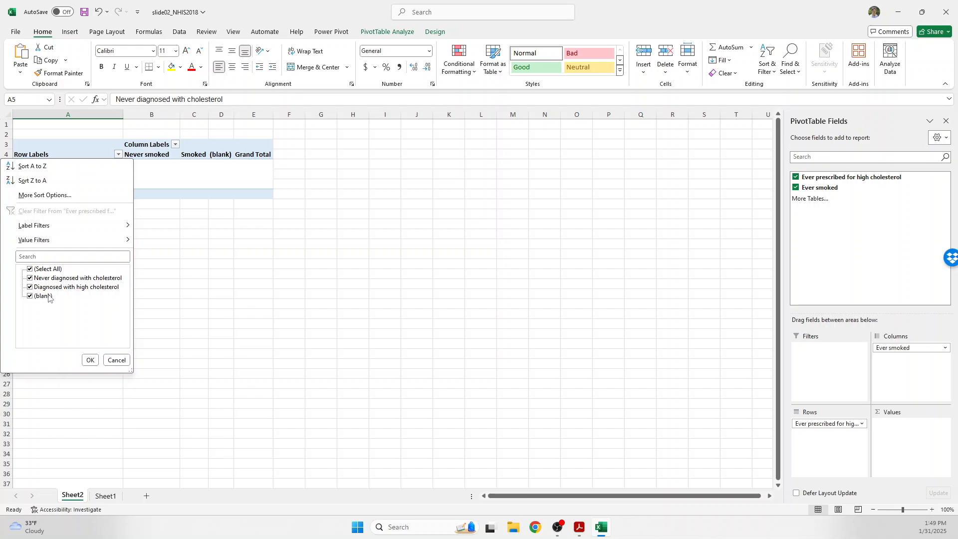
pyautogui.click(116, 360)
pyautogui.click(224, 152)
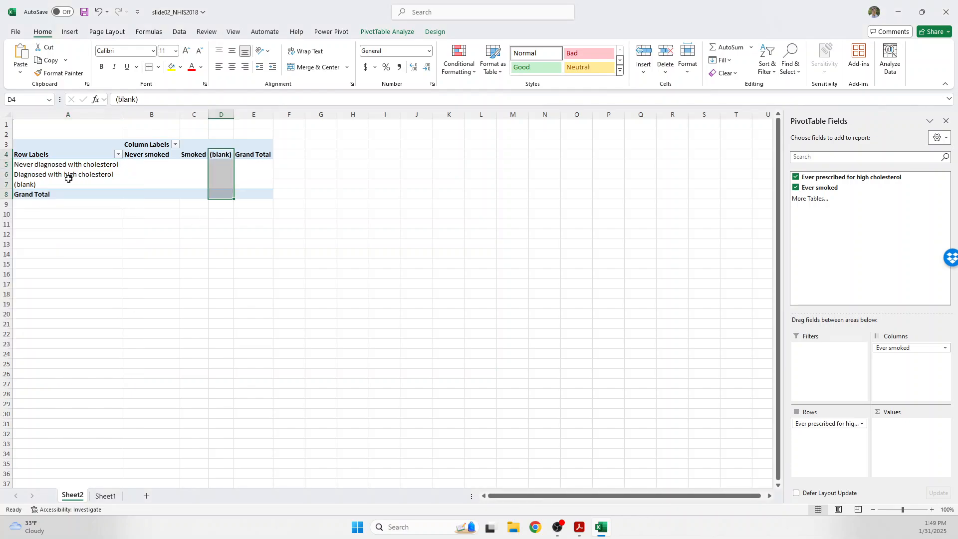
# Step: Filter the (blank) category out of both the row labels and the column labels of the PivotTable
pyautogui.click(66, 176)
pyautogui.press('Down')
pyautogui.click(118, 155)
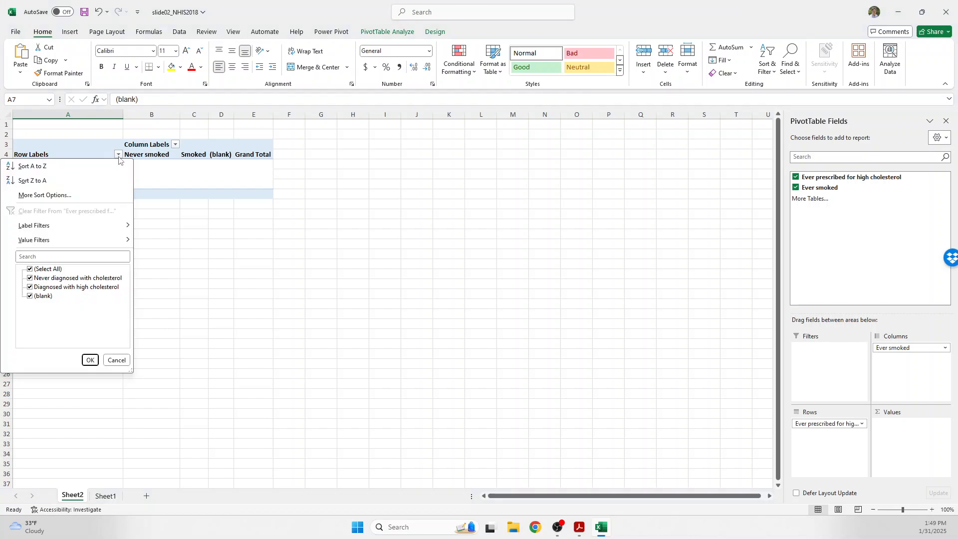
pyautogui.click(119, 155)
pyautogui.click(118, 154)
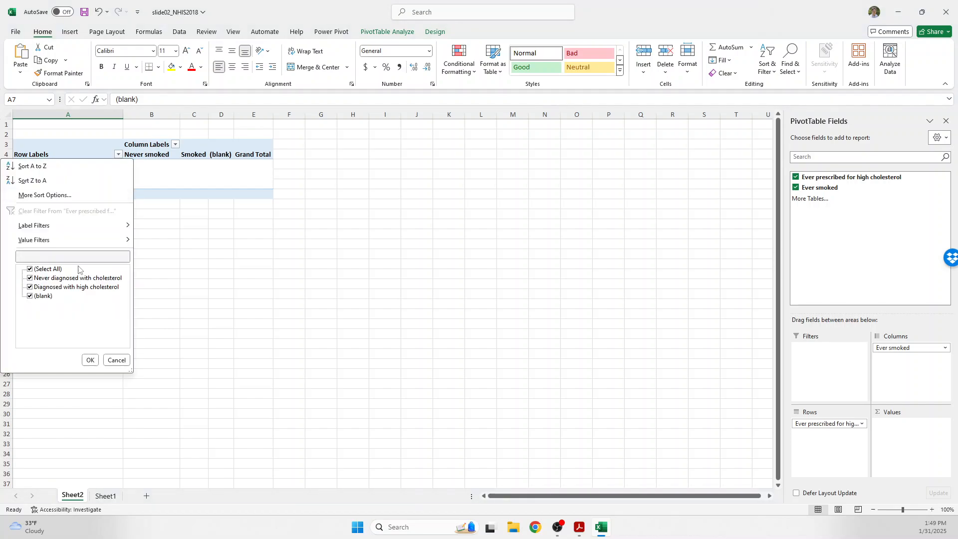
pyautogui.click(44, 296)
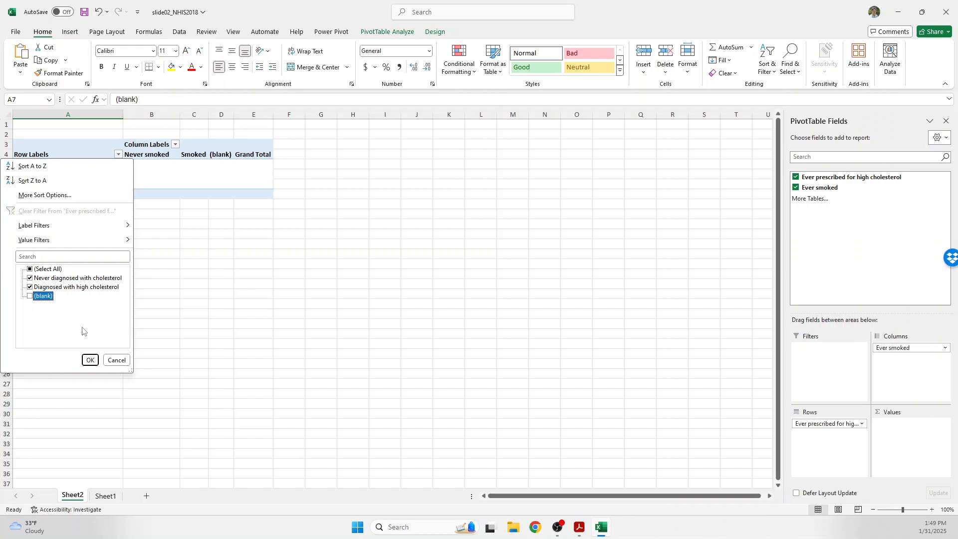
pyautogui.click(90, 360)
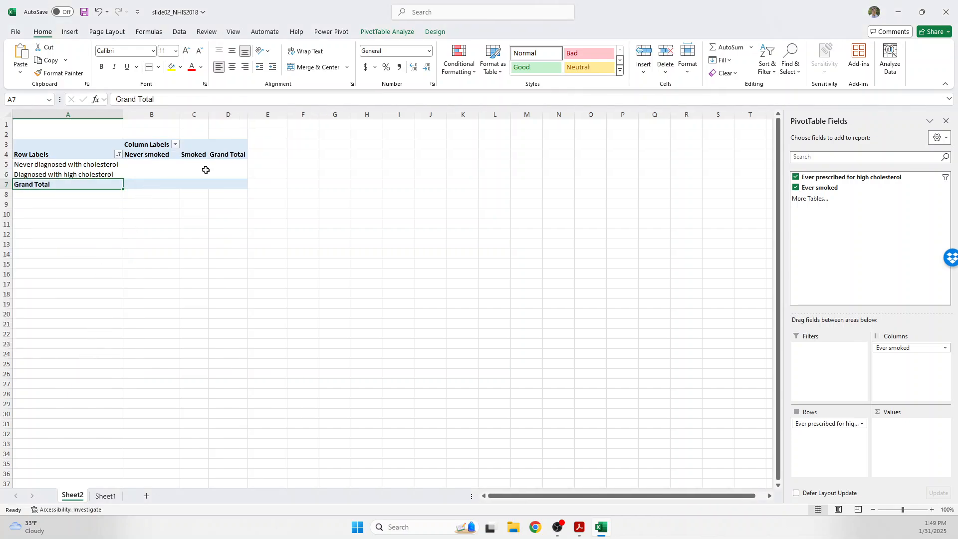
pyautogui.click(175, 144)
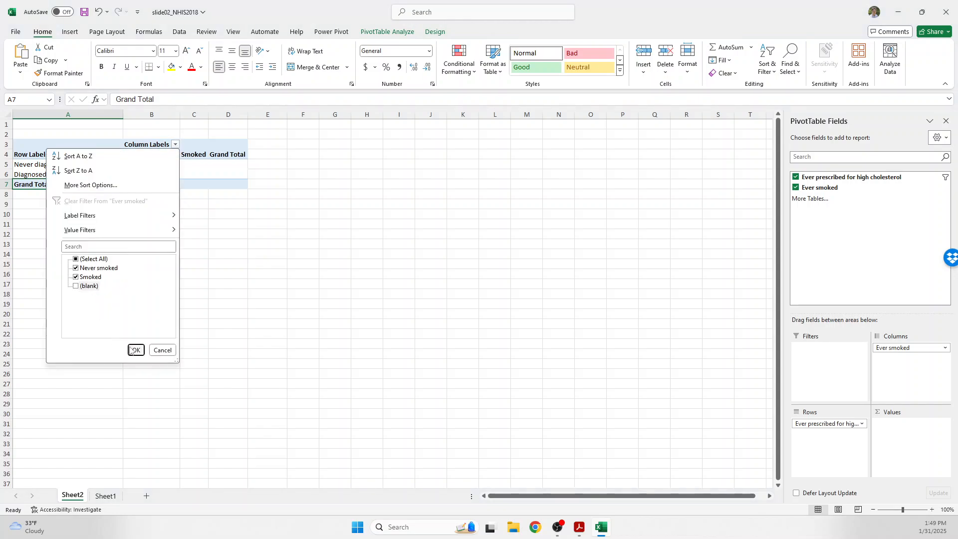
pyautogui.click(135, 350)
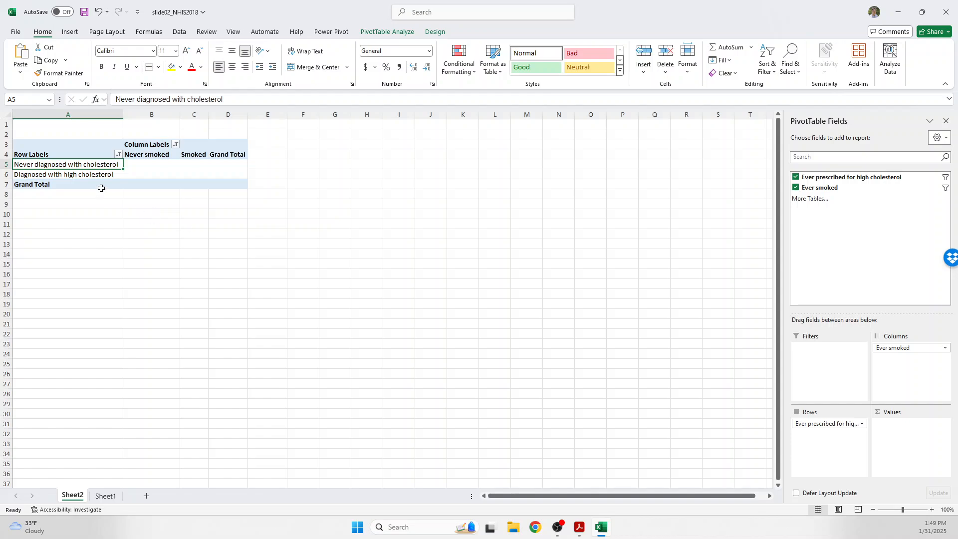
# Step: Add the Ever smoked field to the PivotTable values as a count for each smoking and cholesterol combination
pyautogui.moveTo(163, 164); pyautogui.dragTo(196, 175)
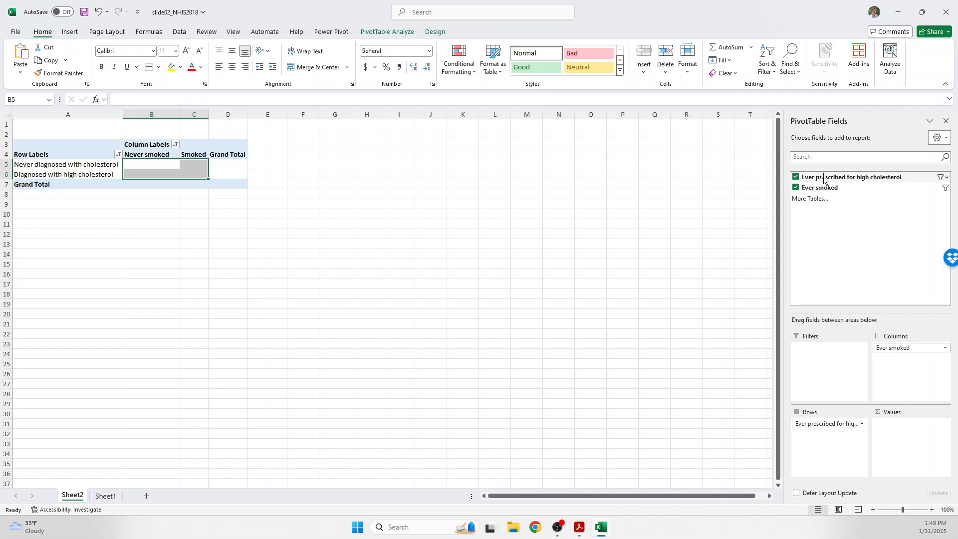
pyautogui.moveTo(826, 187); pyautogui.dragTo(897, 423)
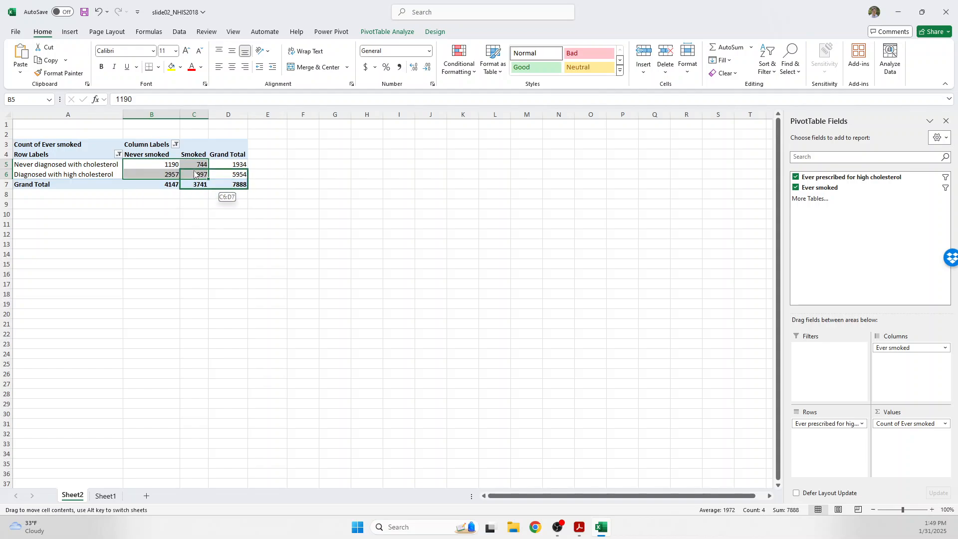
pyautogui.click(399, 233)
pyautogui.click(194, 154)
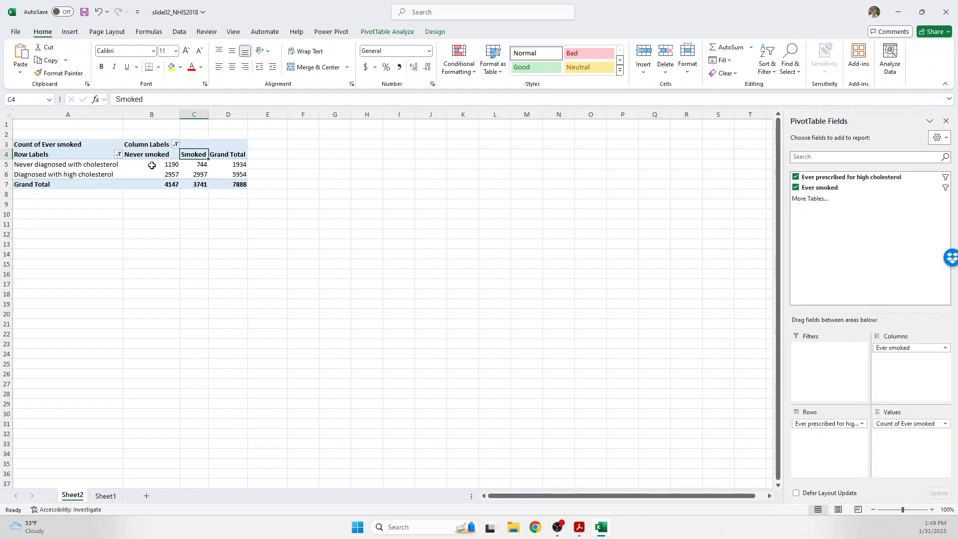
pyautogui.click(161, 175)
pyautogui.click(187, 174)
pyautogui.click(171, 165)
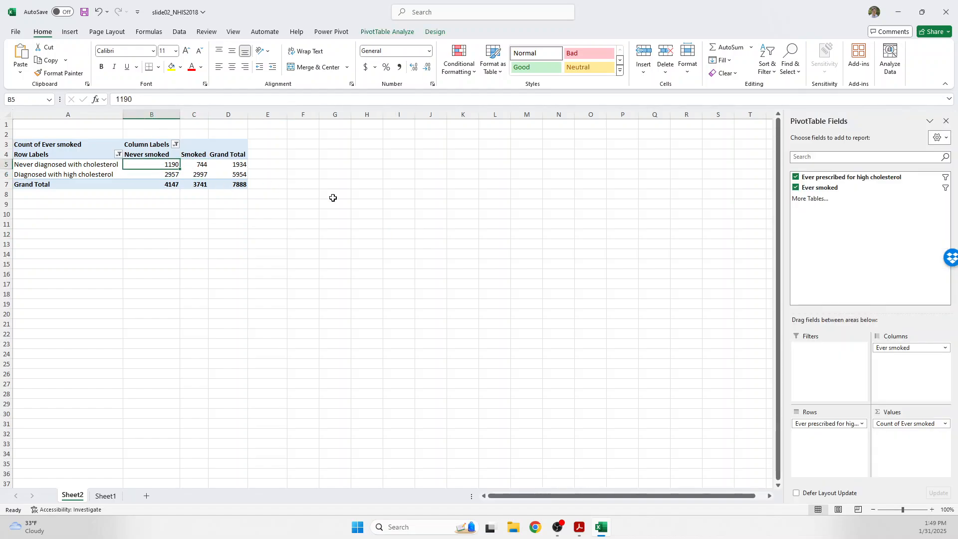
# Step: Set the Count of Ever smoked values to show as % of Grand Total
pyautogui.click(913, 425)
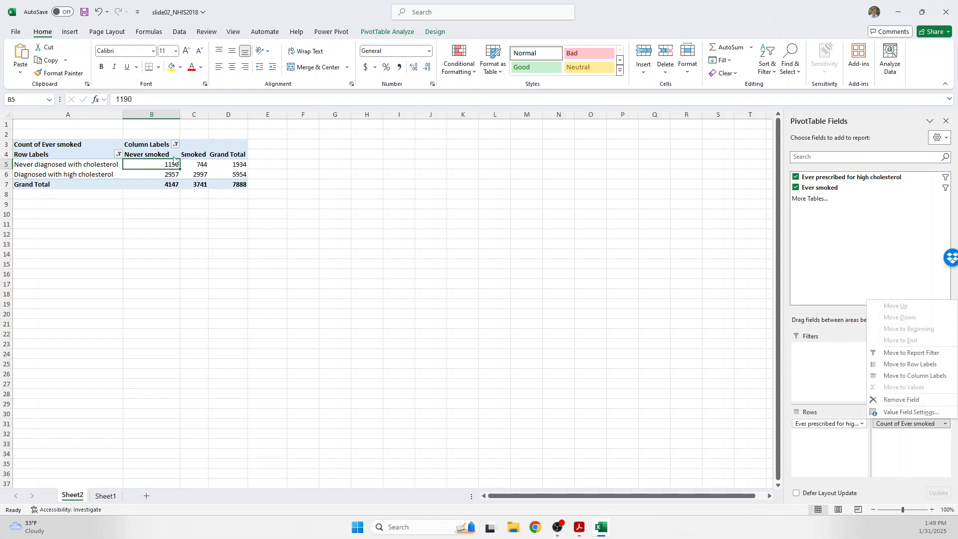
pyautogui.click(900, 412)
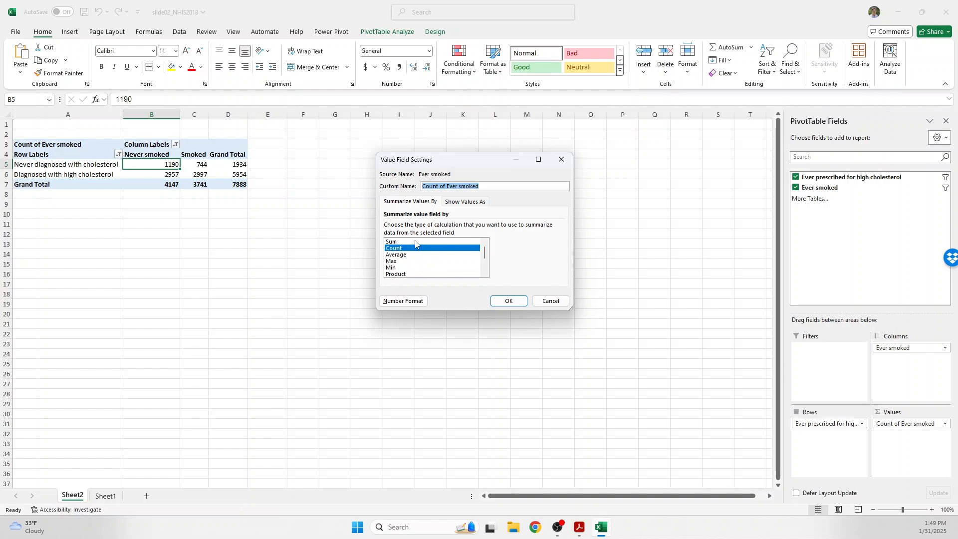
pyautogui.click(464, 202)
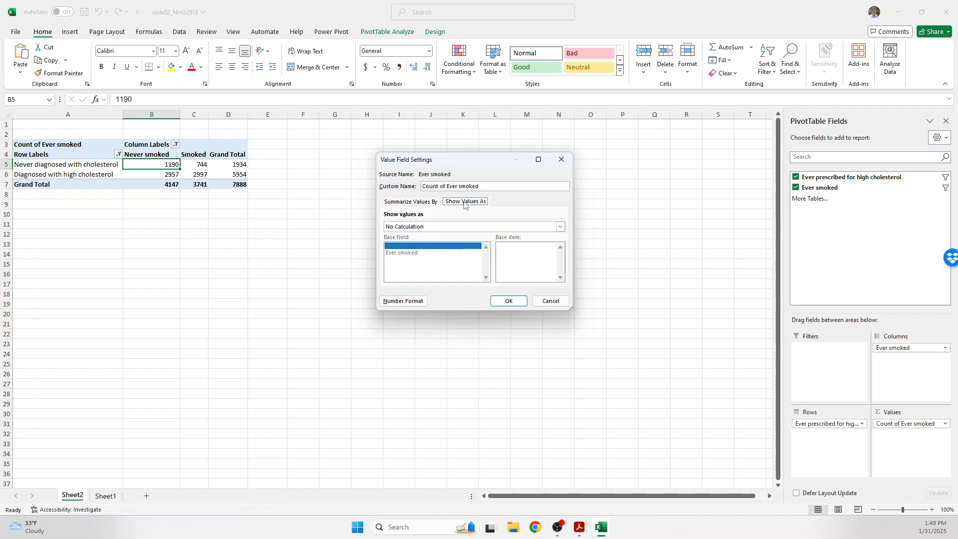
pyautogui.click(420, 202)
pyautogui.click(467, 202)
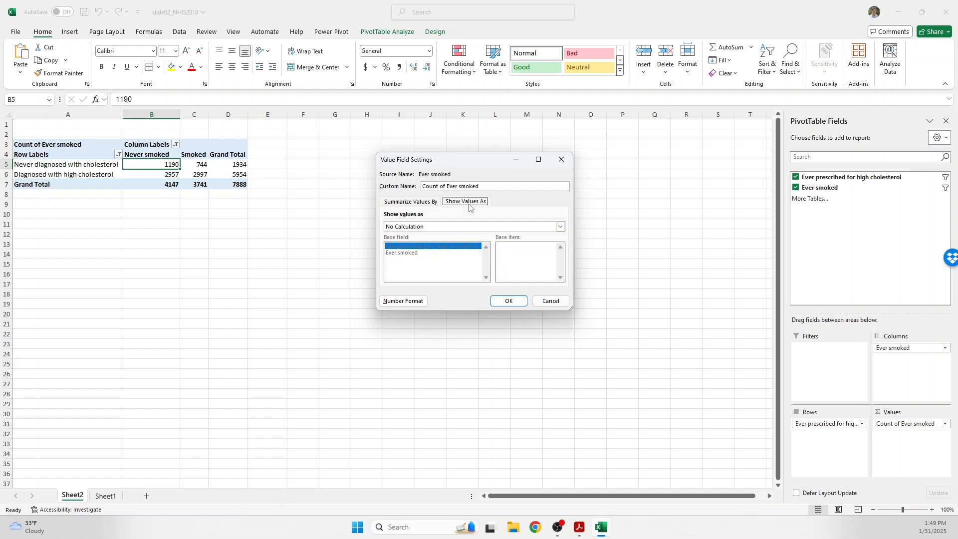
pyautogui.click(437, 202)
pyautogui.click(465, 202)
pyautogui.click(437, 228)
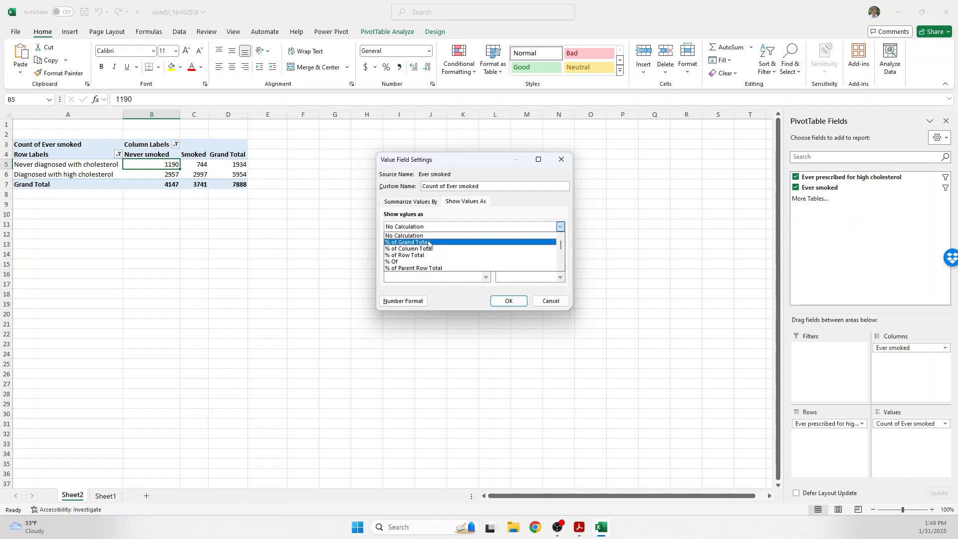
pyautogui.click(428, 242)
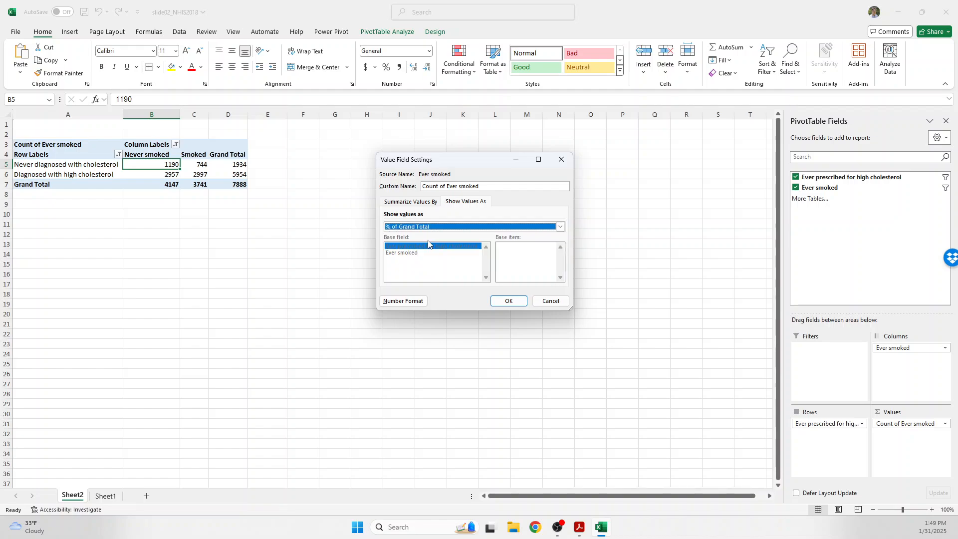
pyautogui.click(509, 301)
# Step: Examine the grand-total percentages in the four smoking and cholesterol cells and in the totals of the PivotTable
pyautogui.moveTo(166, 175); pyautogui.dragTo(196, 167)
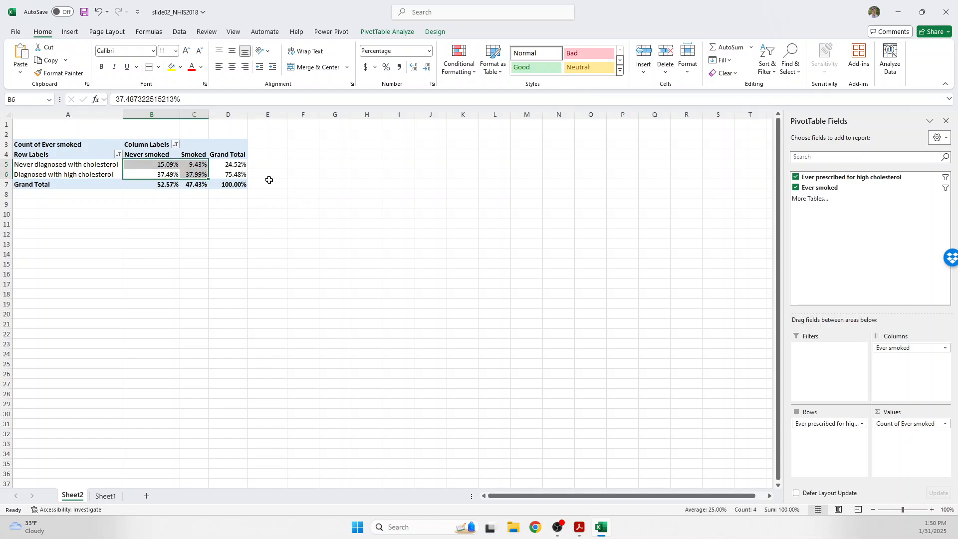
pyautogui.moveTo(233, 165); pyautogui.dragTo(233, 172)
pyautogui.moveTo(163, 185); pyautogui.dragTo(233, 172)
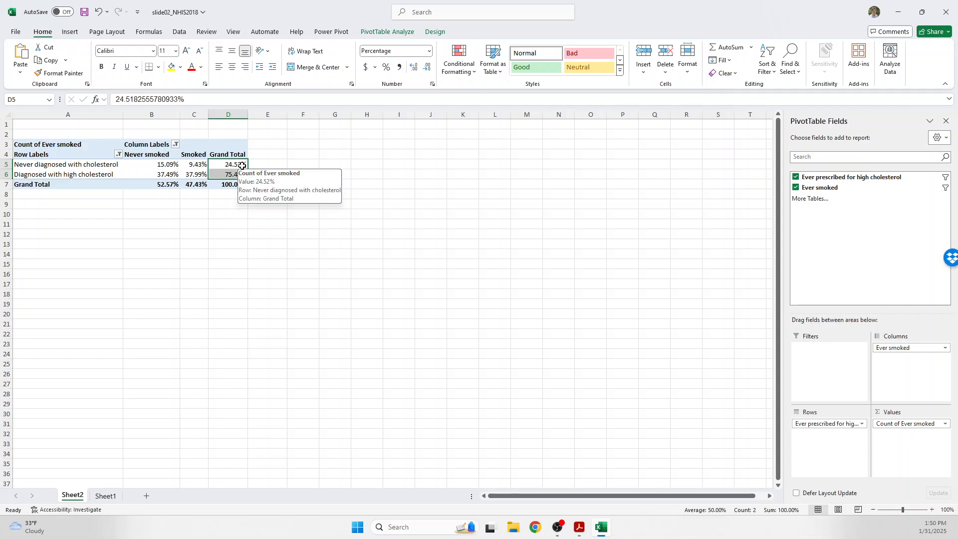
pyautogui.click(191, 165)
pyautogui.moveTo(174, 165); pyautogui.dragTo(201, 175)
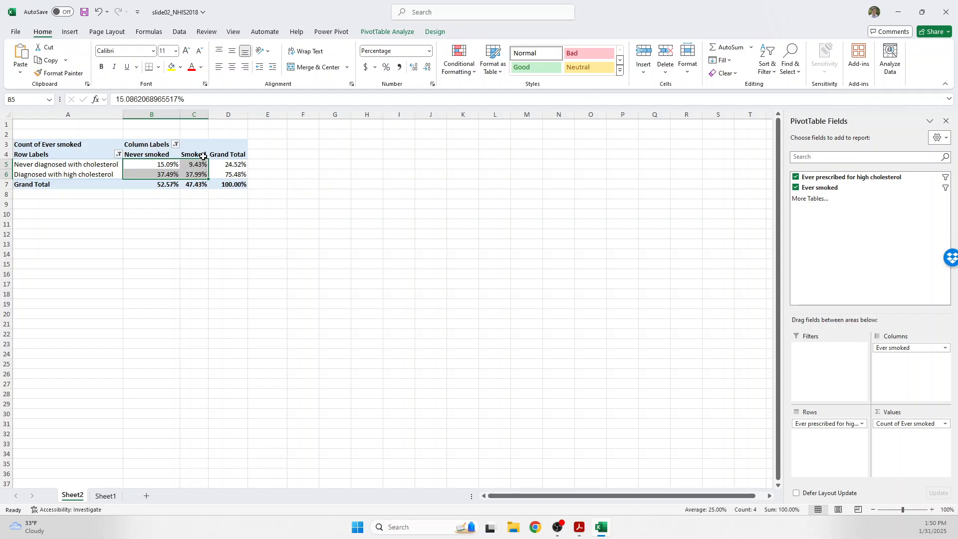
pyautogui.click(301, 184)
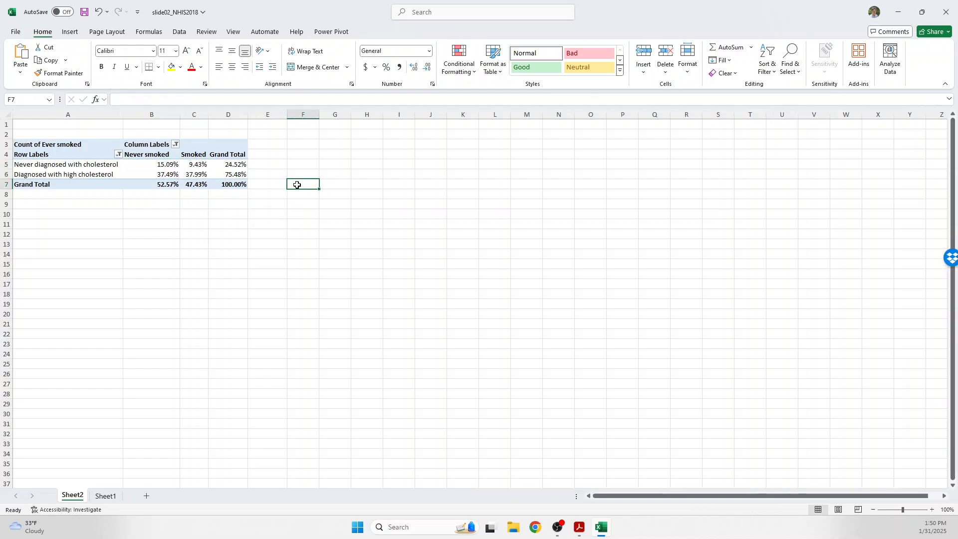
pyautogui.moveTo(165, 167); pyautogui.dragTo(202, 174)
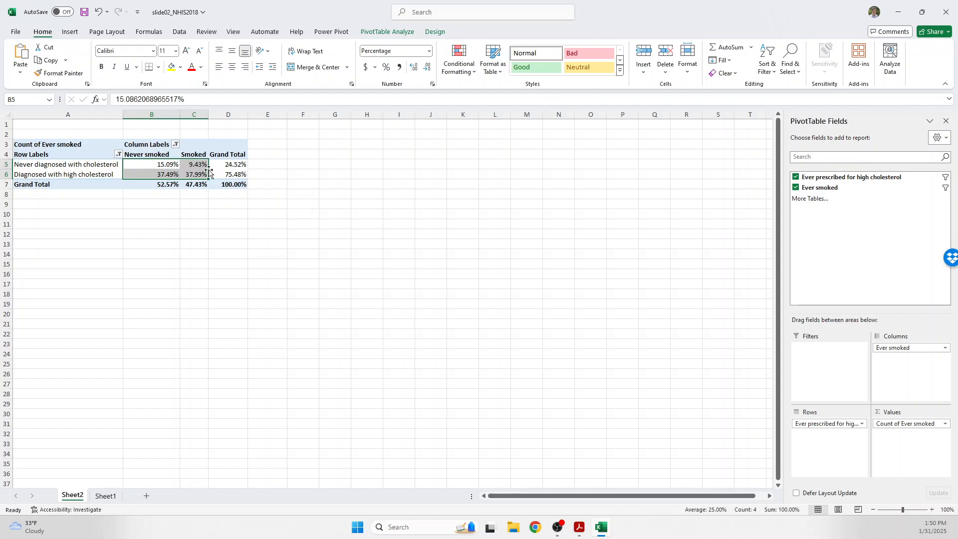
# Step: Set the Count of Ever smoked values to show as % of Column Total
pyautogui.click(901, 423)
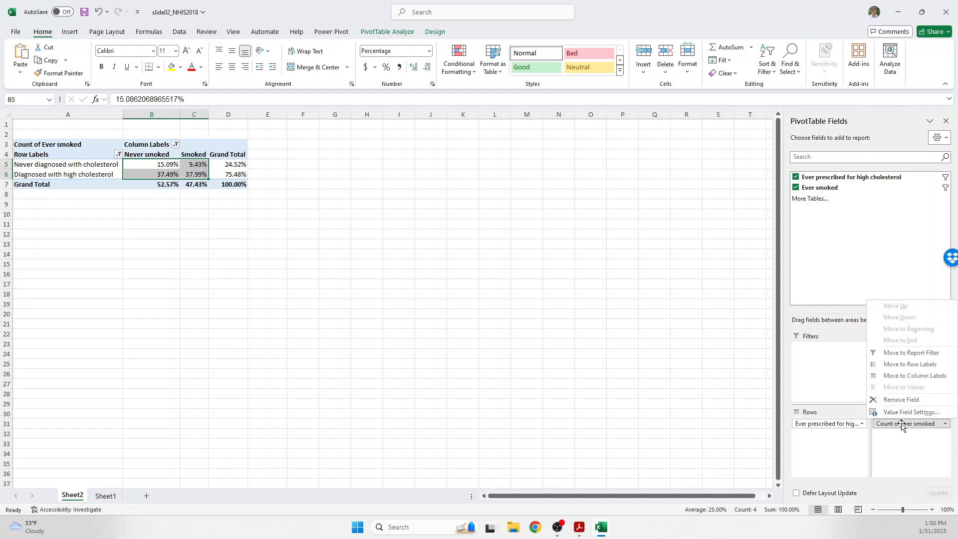
pyautogui.click(901, 412)
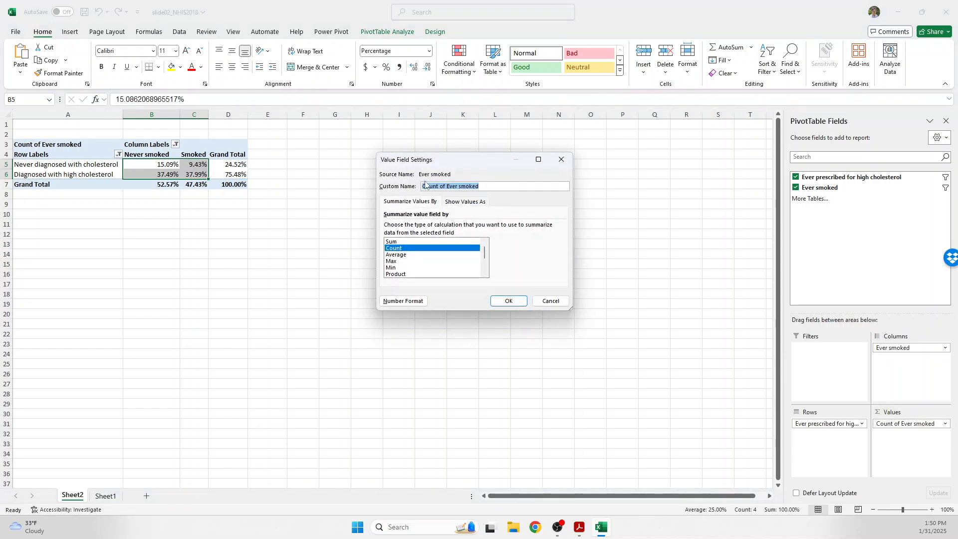
pyautogui.click(464, 202)
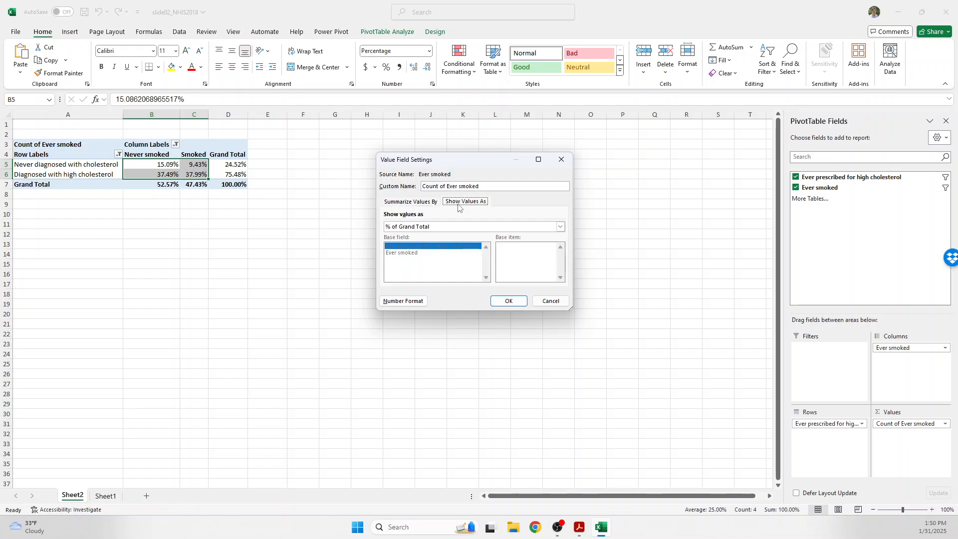
pyautogui.click(427, 227)
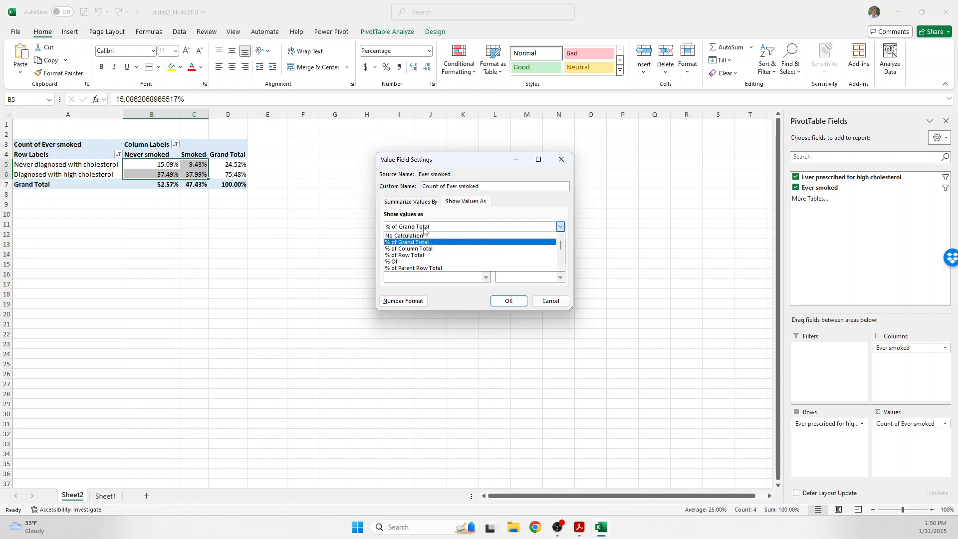
pyautogui.click(428, 227)
pyautogui.click(429, 227)
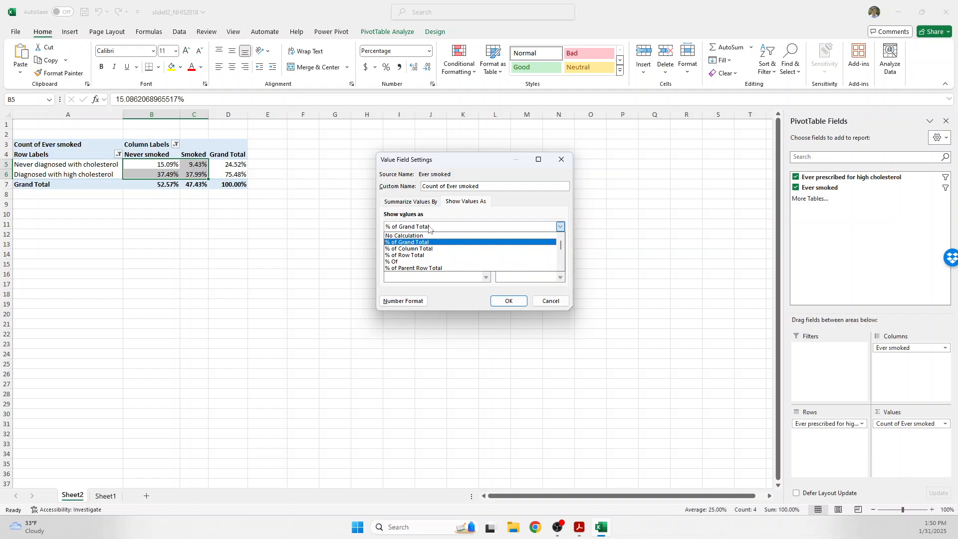
pyautogui.click(391, 249)
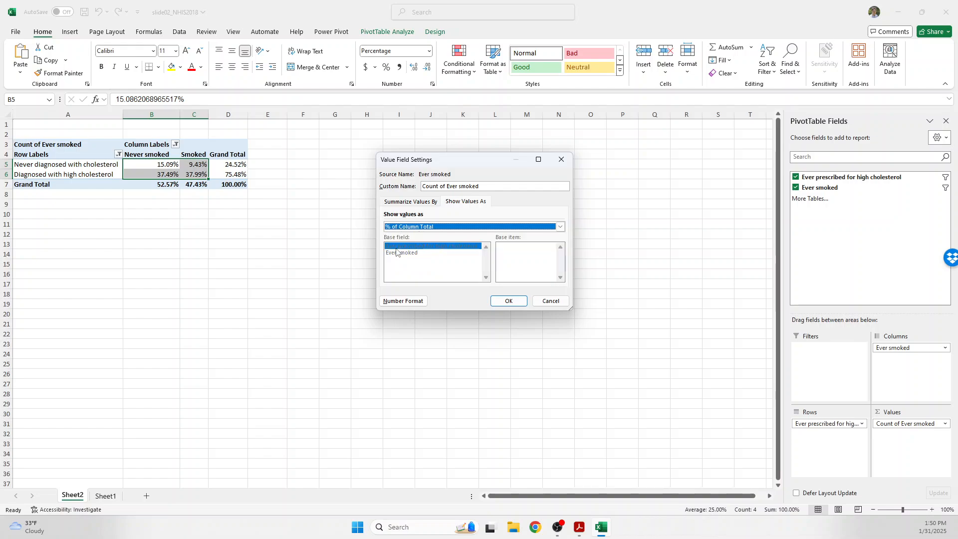
pyautogui.click(502, 303)
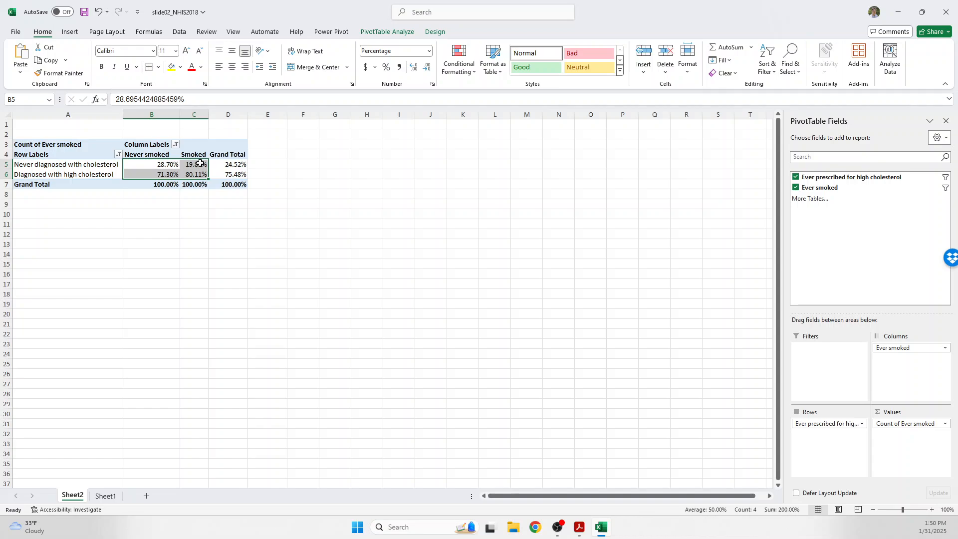
# Step: Compare the cholesterol diagnosis percentages within the Never smoked and Smoked columns, including each column's total
pyautogui.moveTo(197, 164); pyautogui.dragTo(197, 184)
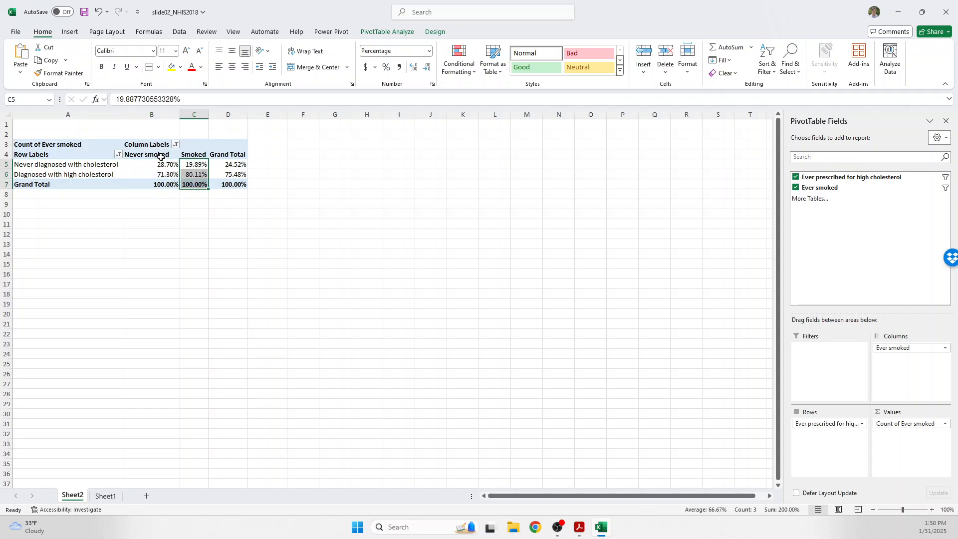
pyautogui.moveTo(152, 154); pyautogui.dragTo(152, 175)
pyautogui.click(133, 203)
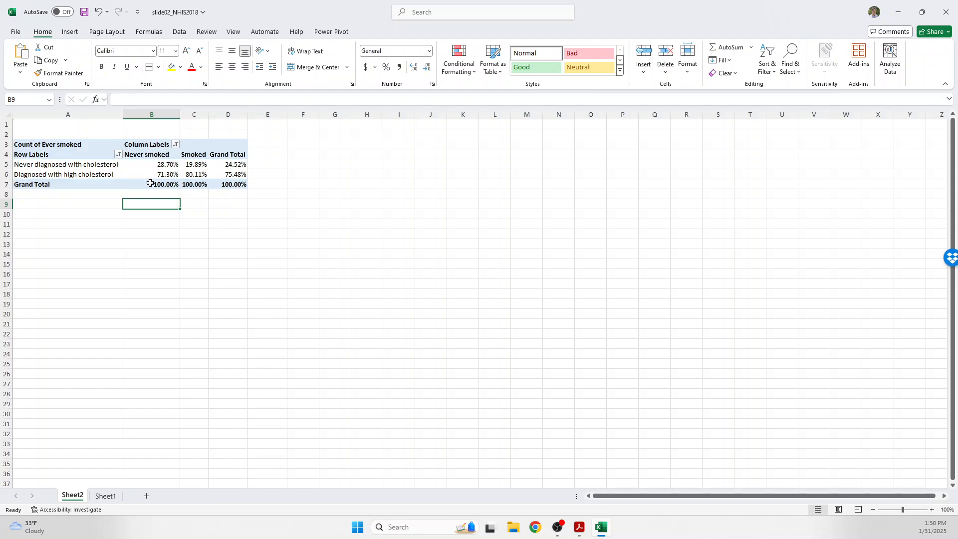
pyautogui.moveTo(148, 184); pyautogui.dragTo(149, 168)
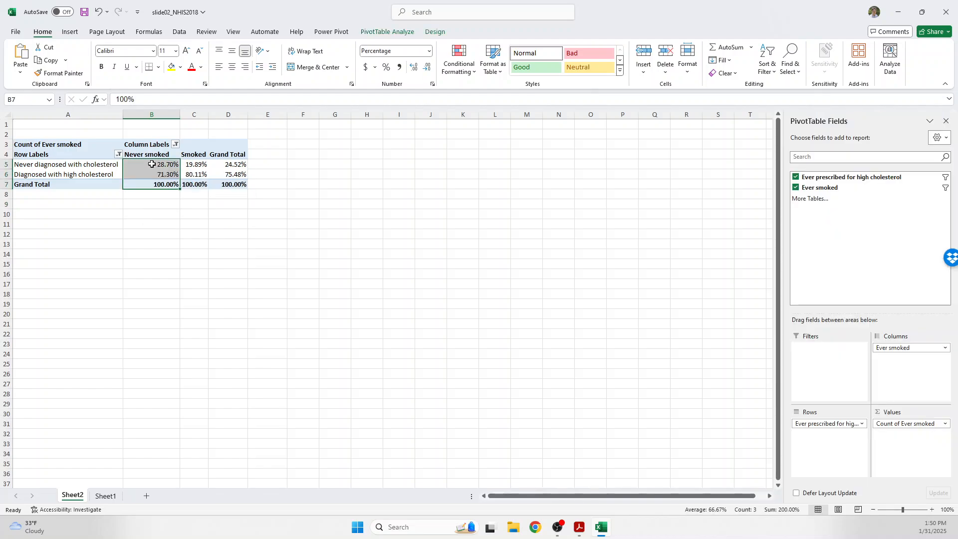
pyautogui.click(151, 164)
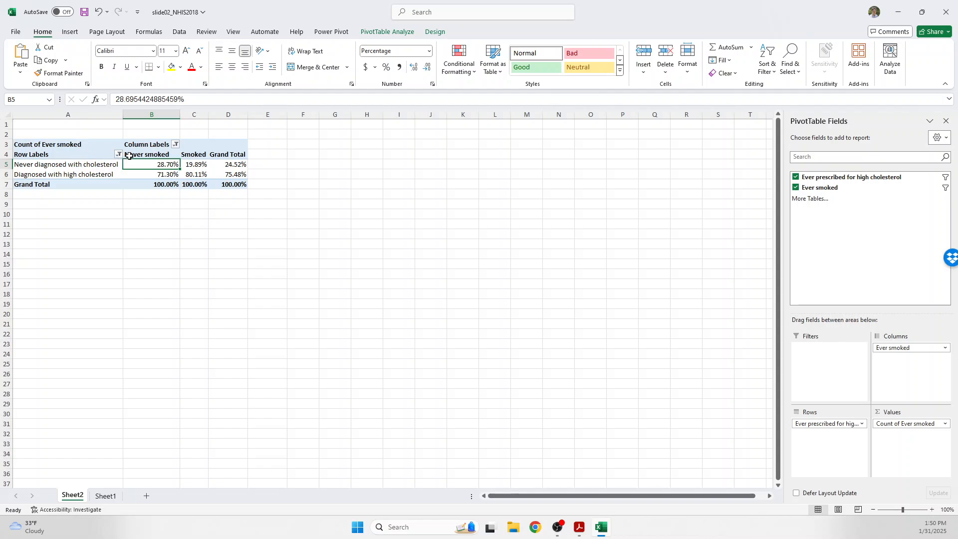
pyautogui.click(160, 174)
pyautogui.moveTo(160, 154); pyautogui.dragTo(161, 185)
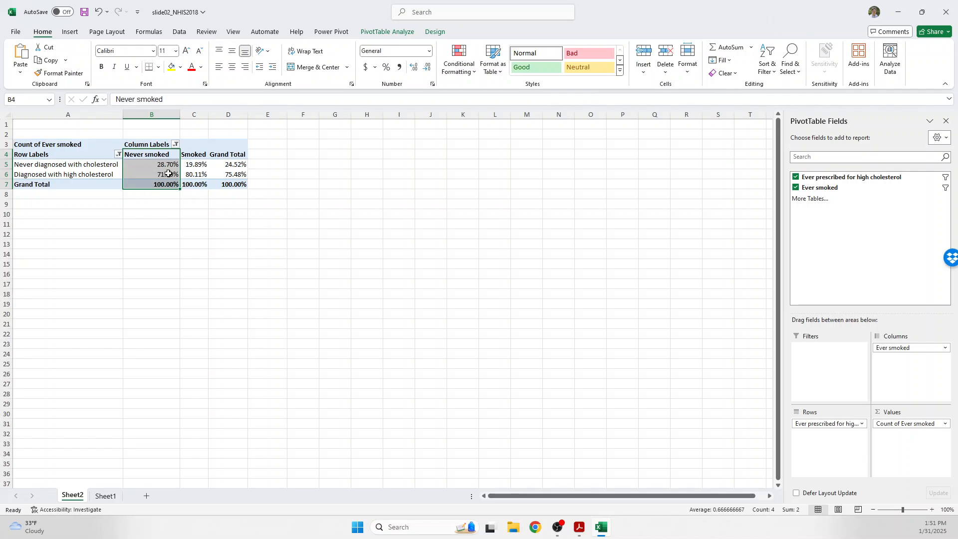
pyautogui.click(197, 151)
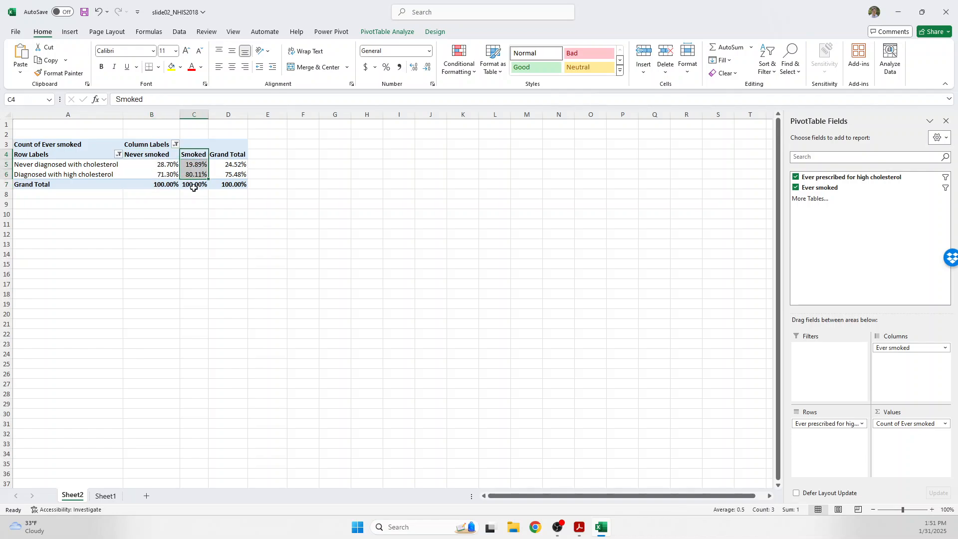
pyautogui.click(194, 185)
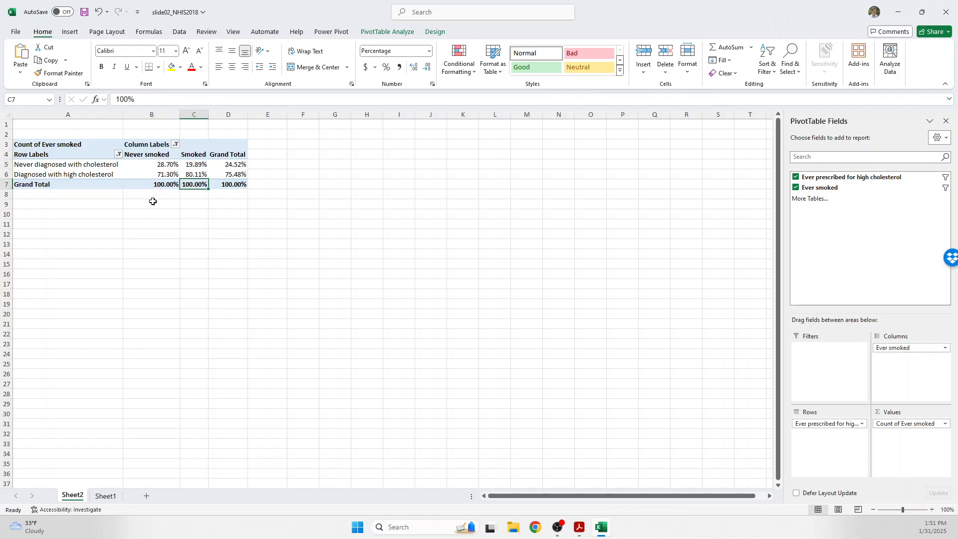
# Step: Compare the high-cholesterol diagnosis share between never-smokers and smokers, checking both diagnosis rows across all columns of the PivotTable
pyautogui.click(160, 167)
pyautogui.click(160, 176)
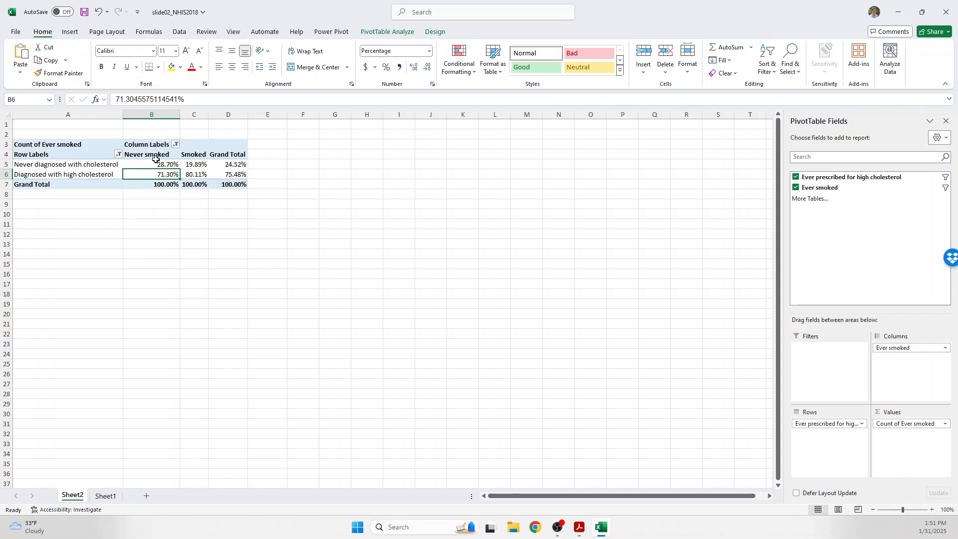
pyautogui.click(197, 175)
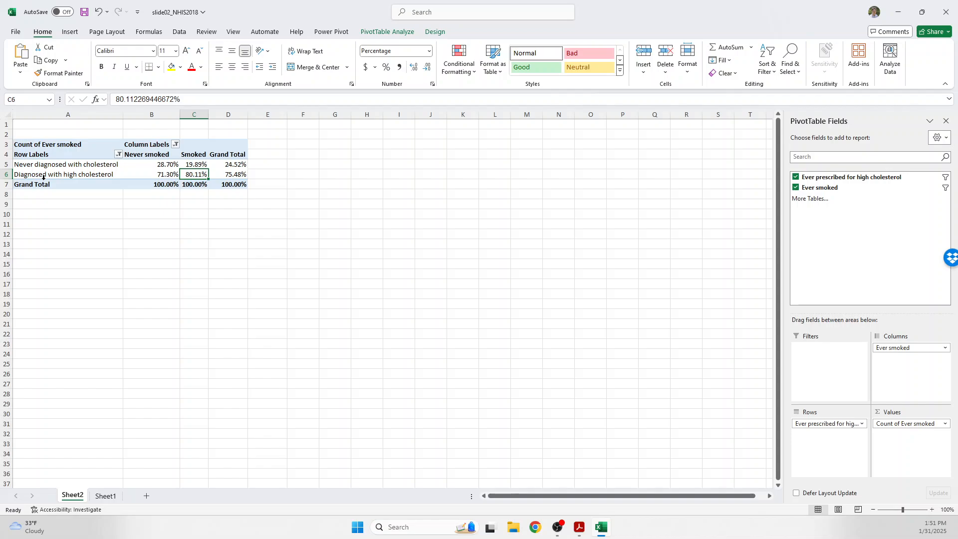
pyautogui.click(195, 155)
pyautogui.click(194, 184)
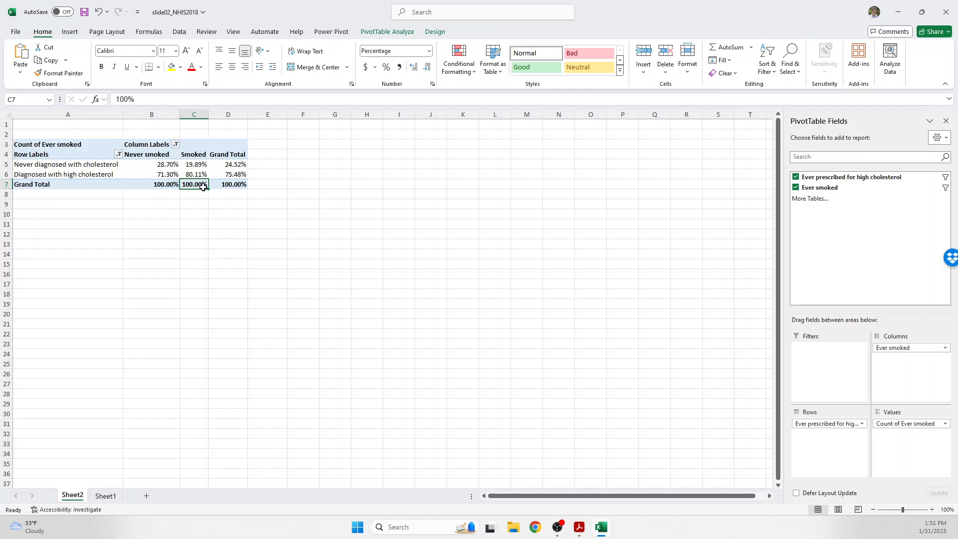
pyautogui.click(196, 165)
pyautogui.click(170, 175)
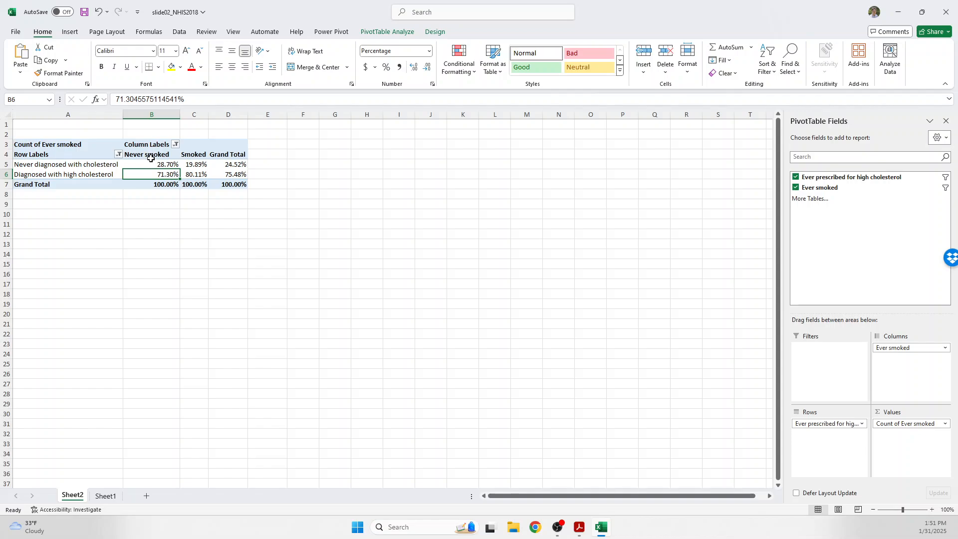
pyautogui.moveTo(131, 163); pyautogui.dragTo(215, 163)
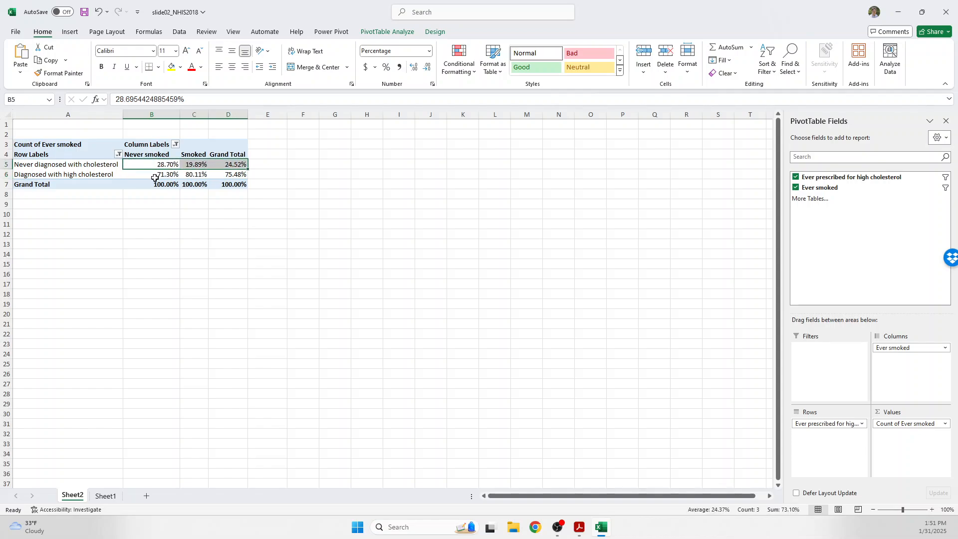
pyautogui.moveTo(155, 177); pyautogui.dragTo(232, 180)
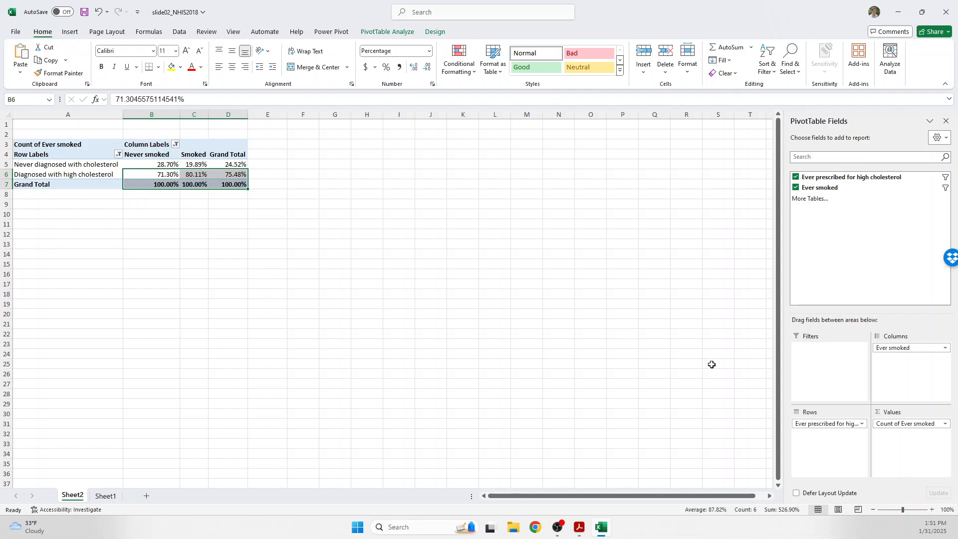
# Step: Set the Count of Ever smoked values to show as % of Row Total
pyautogui.click(904, 423)
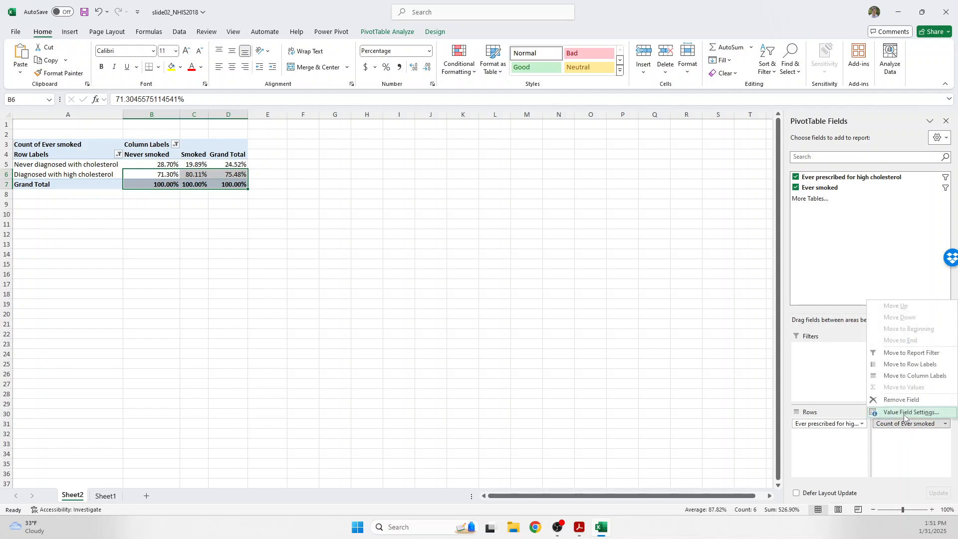
pyautogui.click(904, 413)
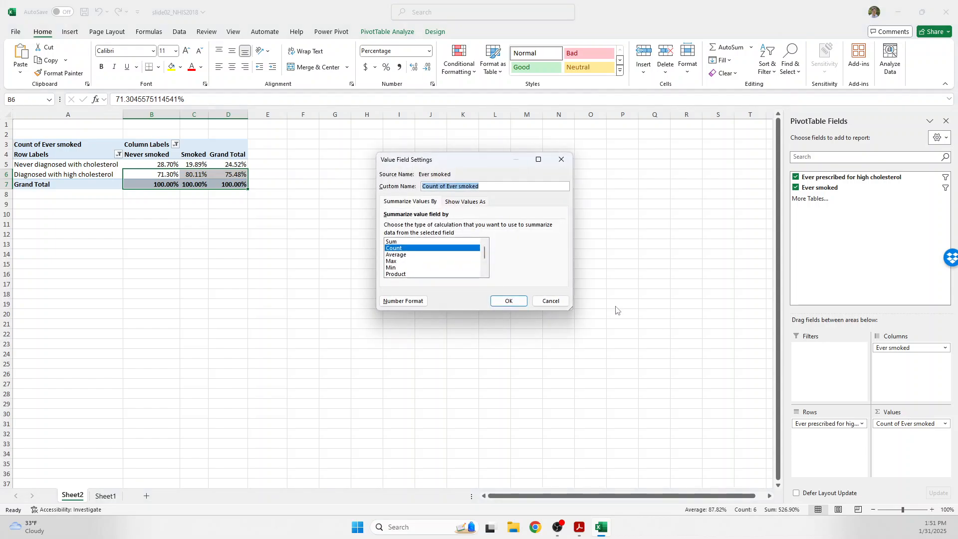
pyautogui.click(463, 202)
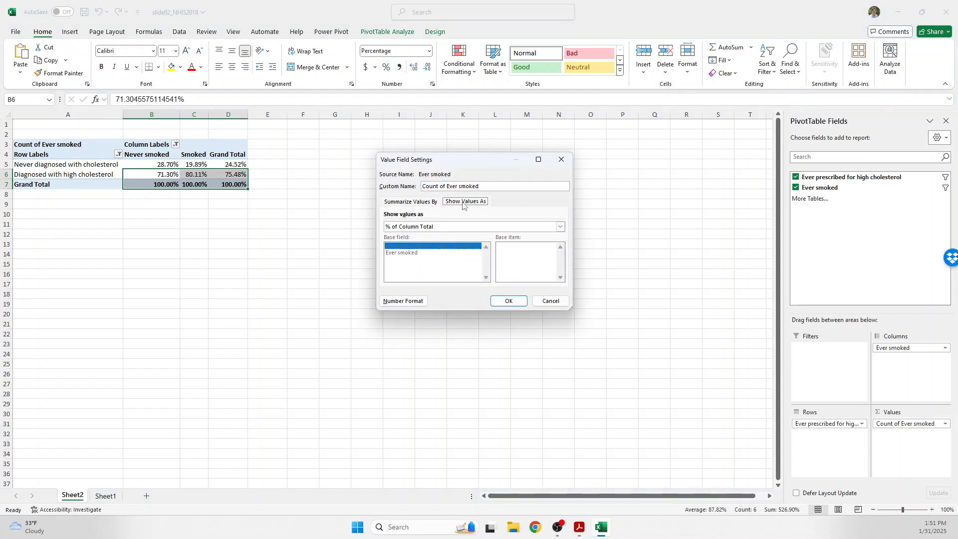
pyautogui.click(432, 228)
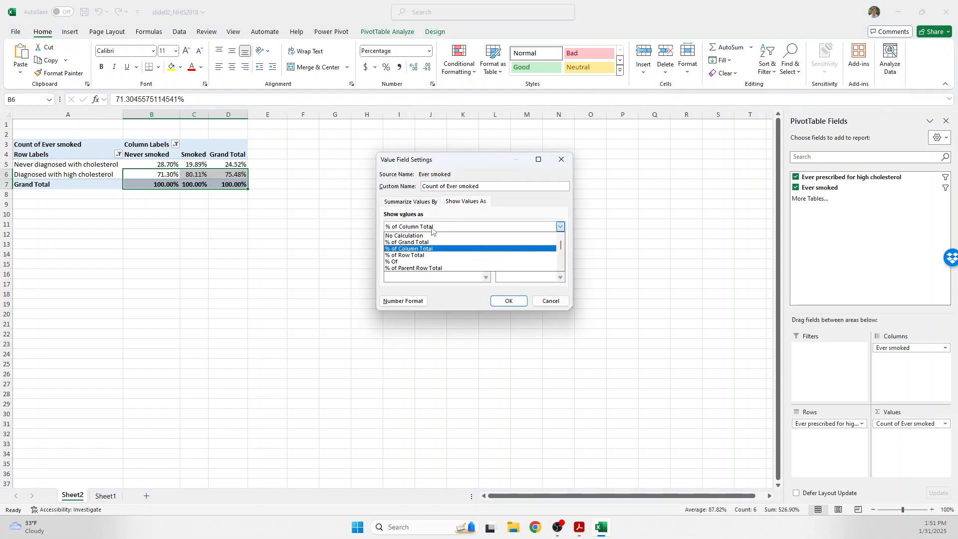
pyautogui.click(427, 255)
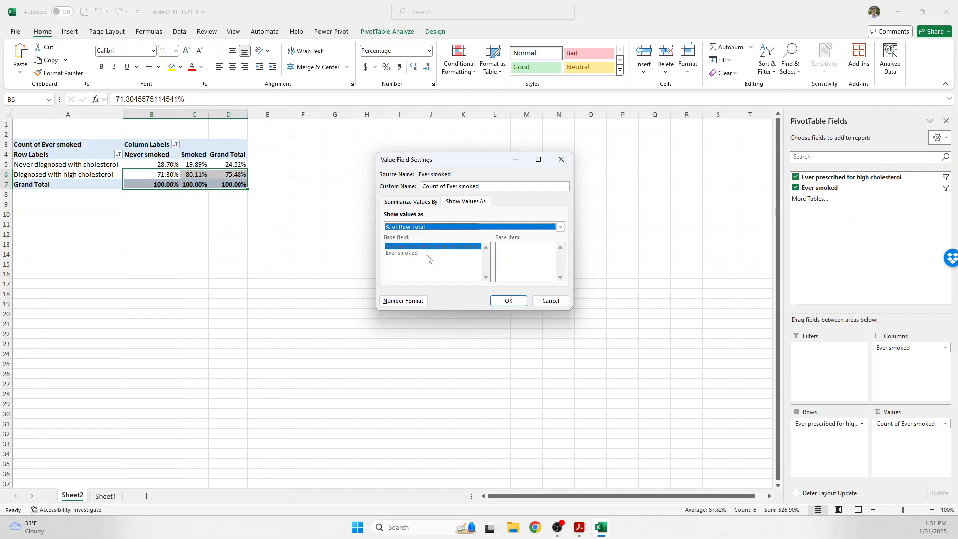
pyautogui.click(508, 301)
# Step: Examine the smoking percentages within the never-diagnosed and diagnosed cholesterol rows, including each row's total
pyautogui.moveTo(152, 163); pyautogui.dragTo(237, 165)
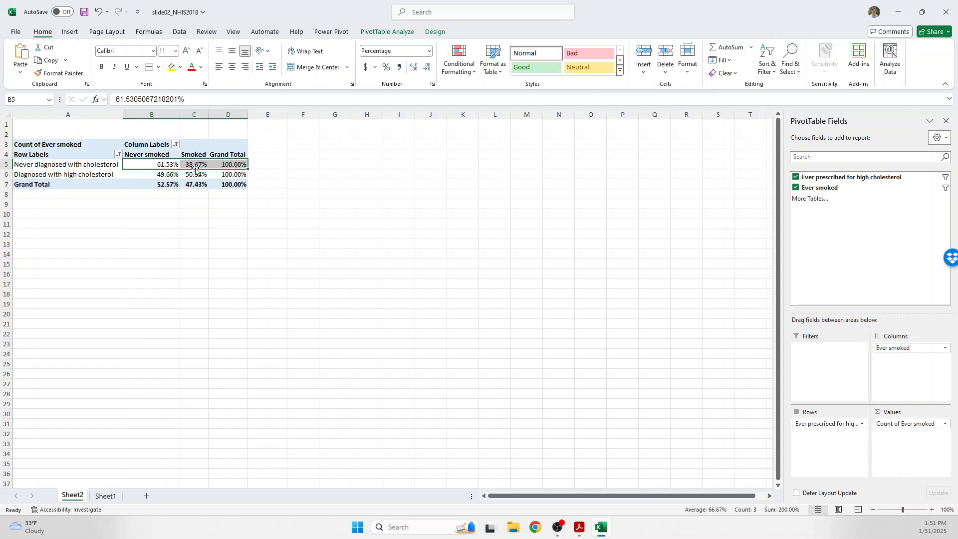
pyautogui.click(226, 174)
pyautogui.click(105, 174)
pyautogui.moveTo(106, 174); pyautogui.dragTo(234, 174)
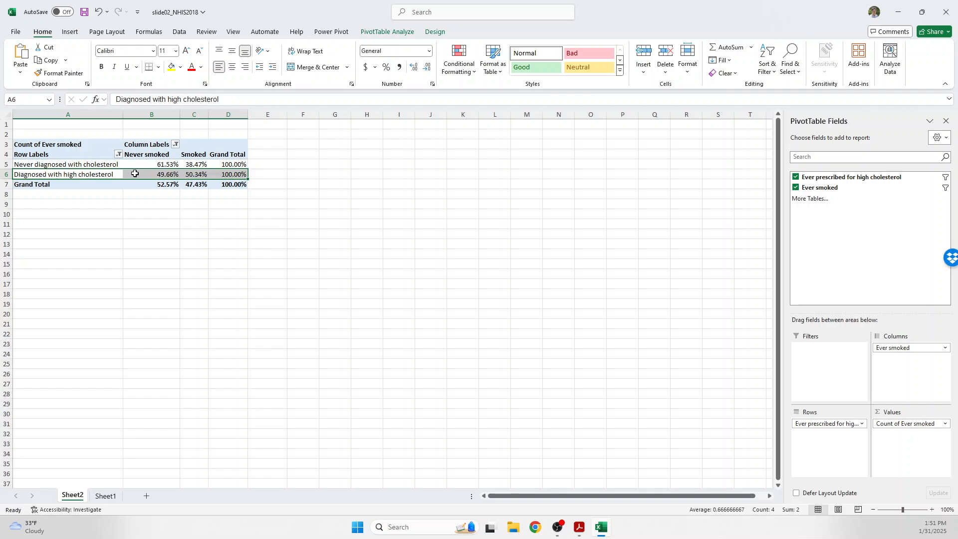
pyautogui.moveTo(100, 164); pyautogui.dragTo(241, 170)
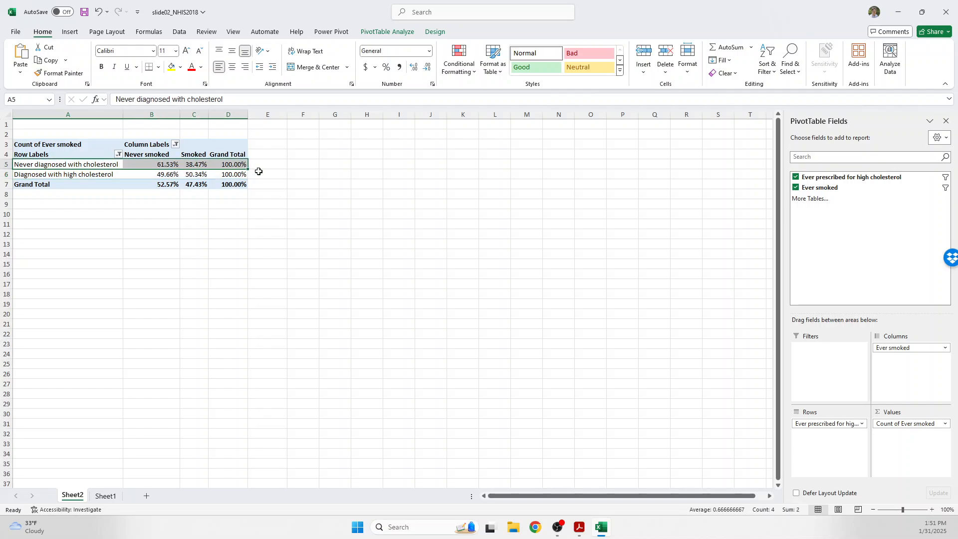
pyautogui.click(188, 176)
pyautogui.click(170, 168)
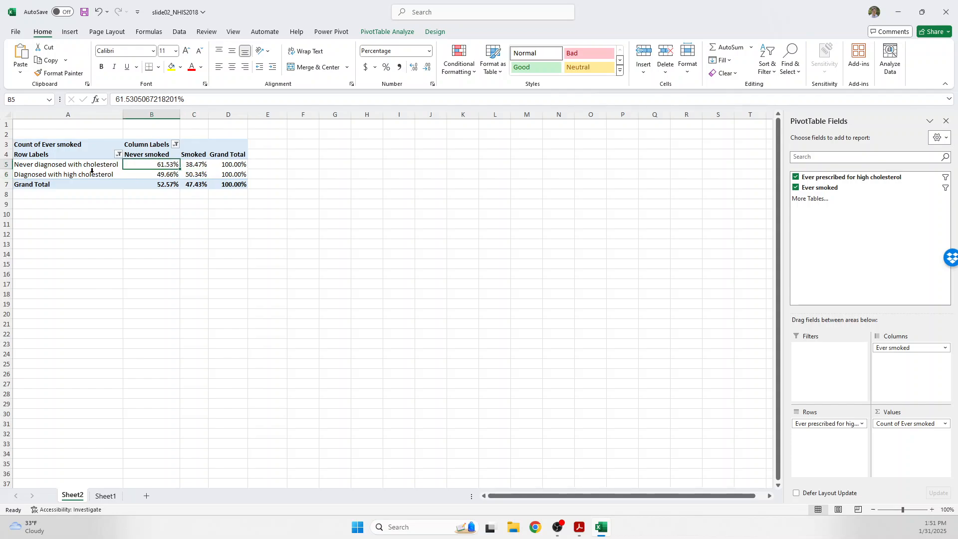
pyautogui.moveTo(83, 172); pyautogui.dragTo(169, 167)
pyautogui.click(168, 167)
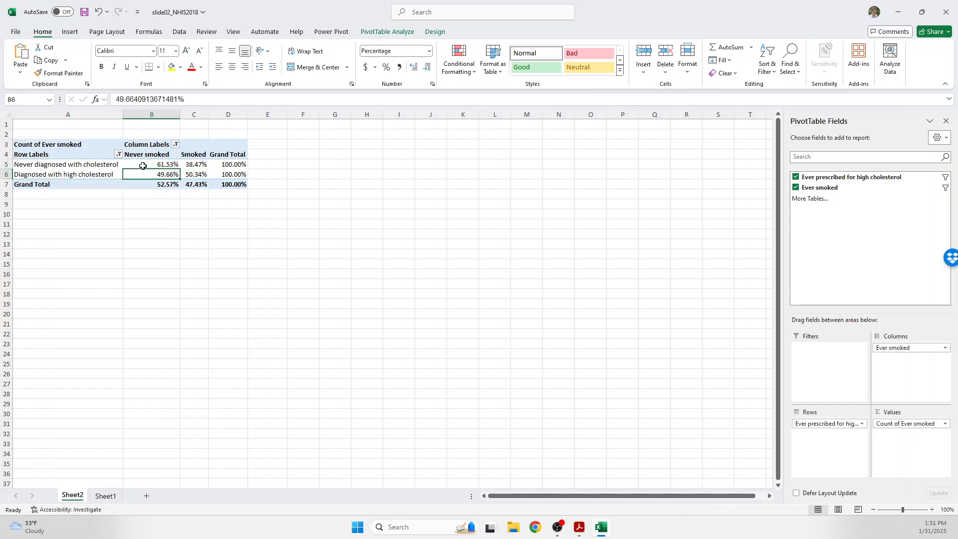
pyautogui.click(192, 163)
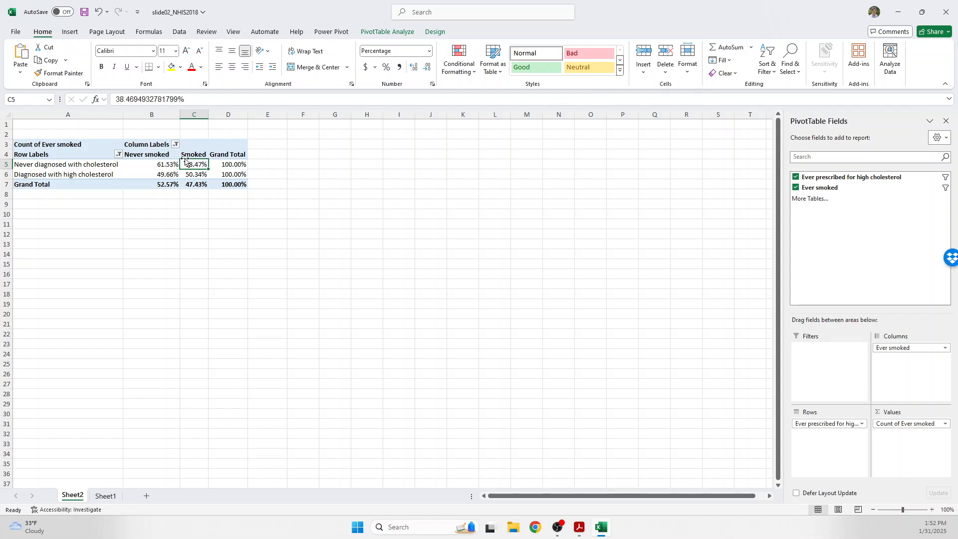
pyautogui.click(220, 165)
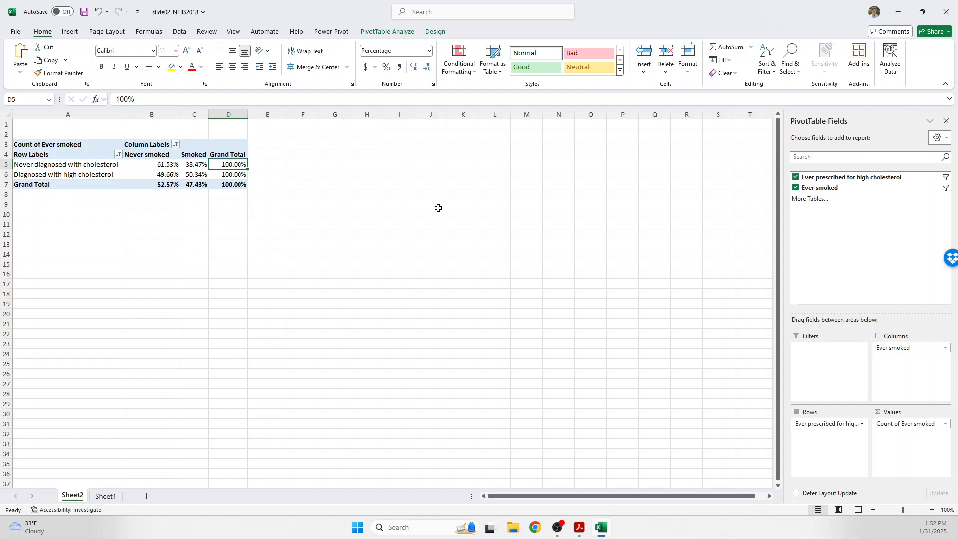
# Step: Review the available display calculations and summary functions for the Count of Ever smoked field, then leave its settings without applying changes
pyautogui.click(911, 426)
pyautogui.click(909, 412)
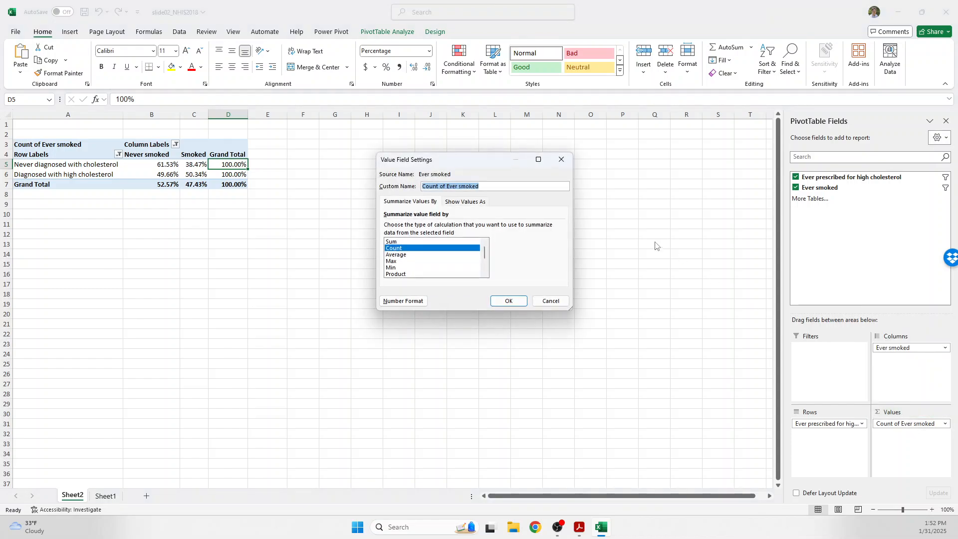
pyautogui.click(476, 203)
pyautogui.click(456, 227)
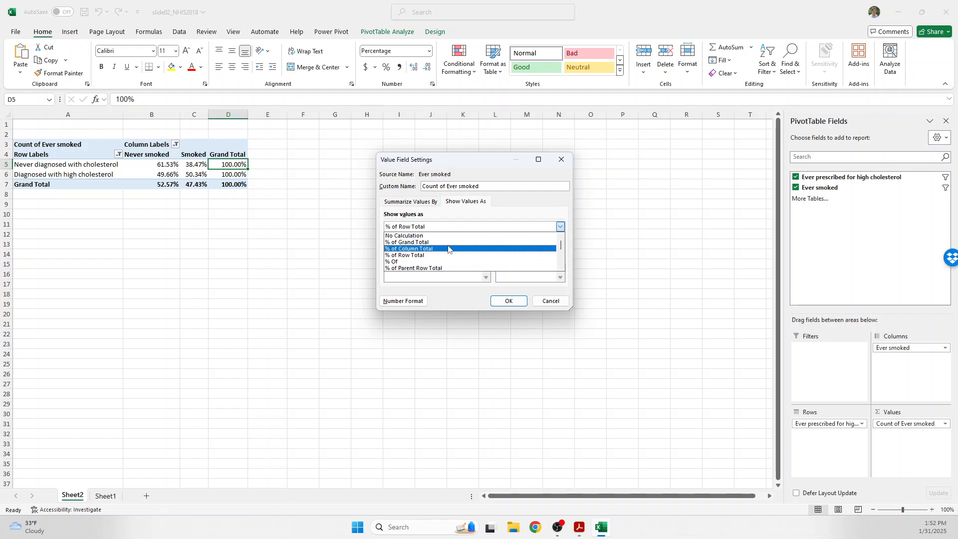
pyautogui.scroll(-3, 449, 251)
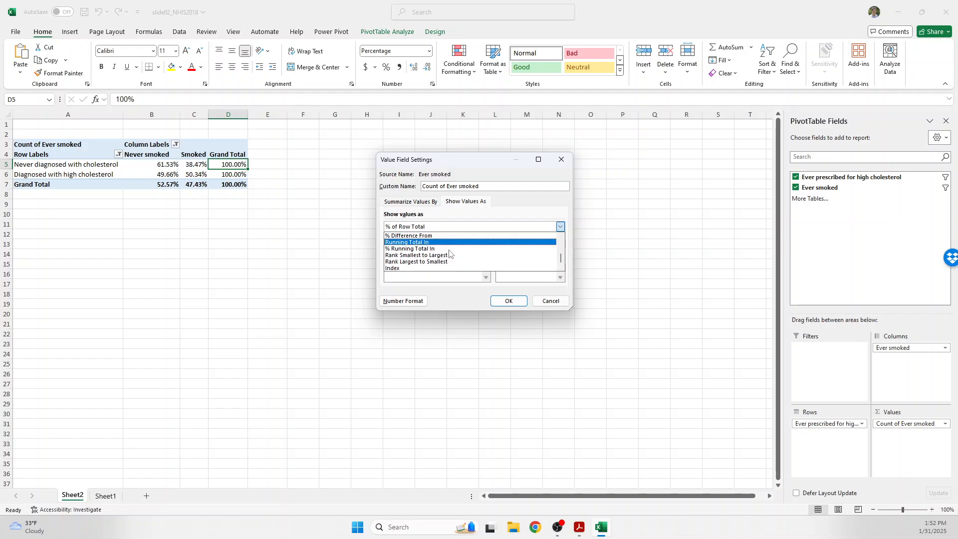
pyautogui.scroll(1, 450, 250)
pyautogui.scroll(3, 449, 252)
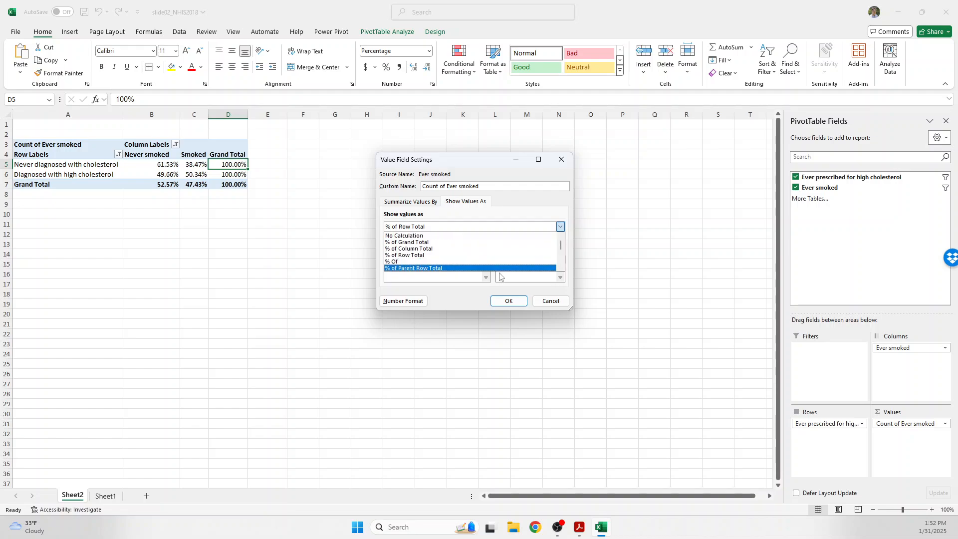
pyautogui.click(416, 202)
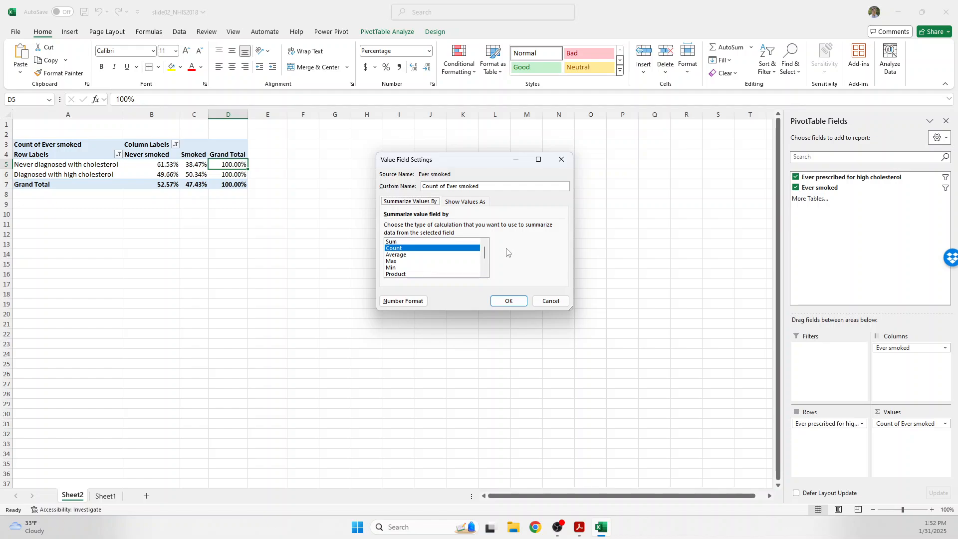
pyautogui.click(551, 301)
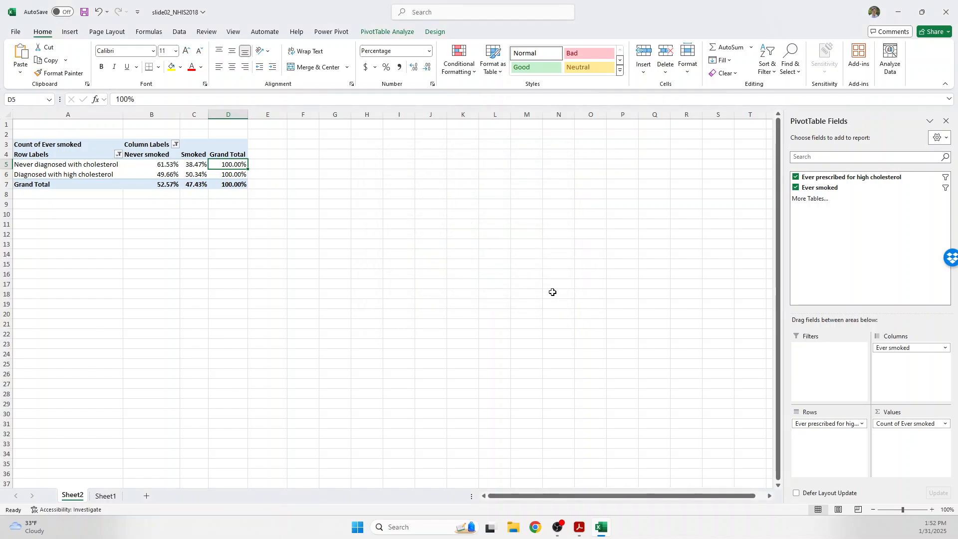
pyautogui.click(552, 292)
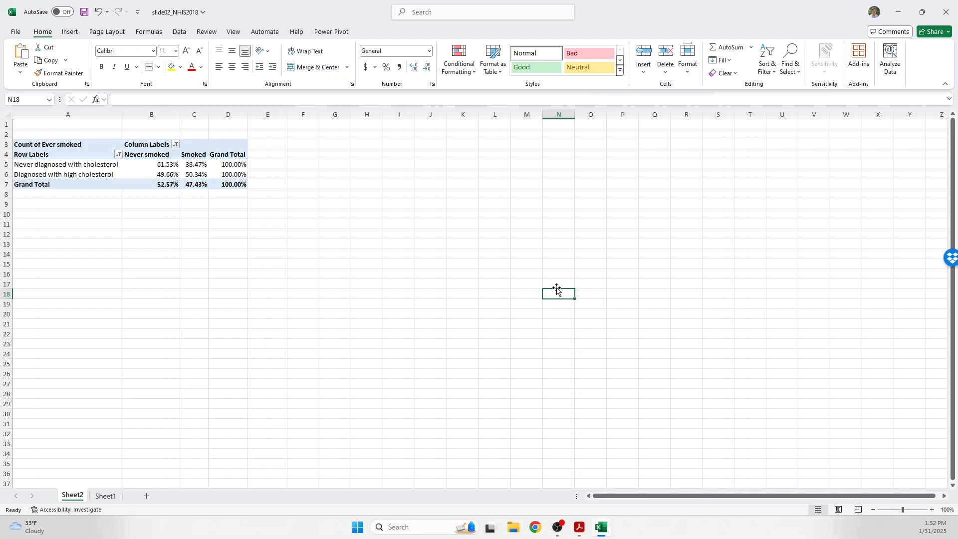